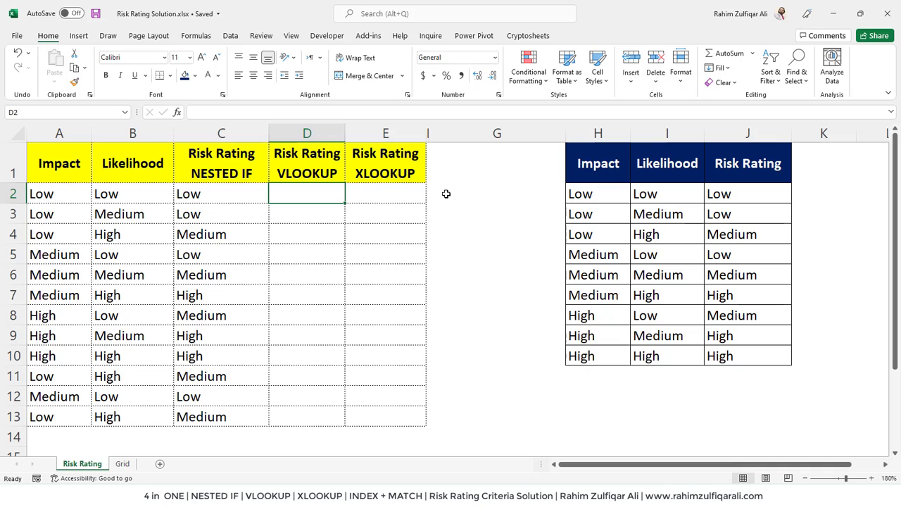
Step: Review the NESTED IF, VLOOKUP and XLOOKUP risk rating columns and the impact and likelihood criteria in H2:I10
click(227, 194)
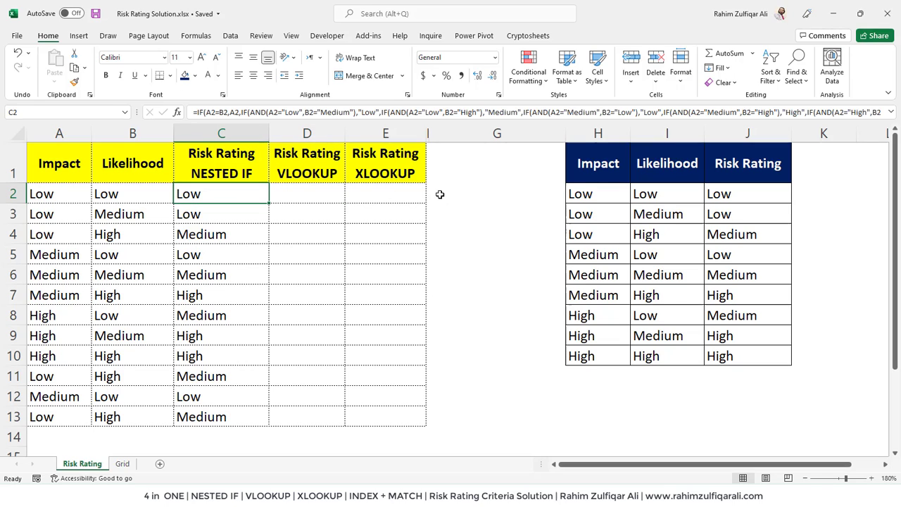
click(400, 194)
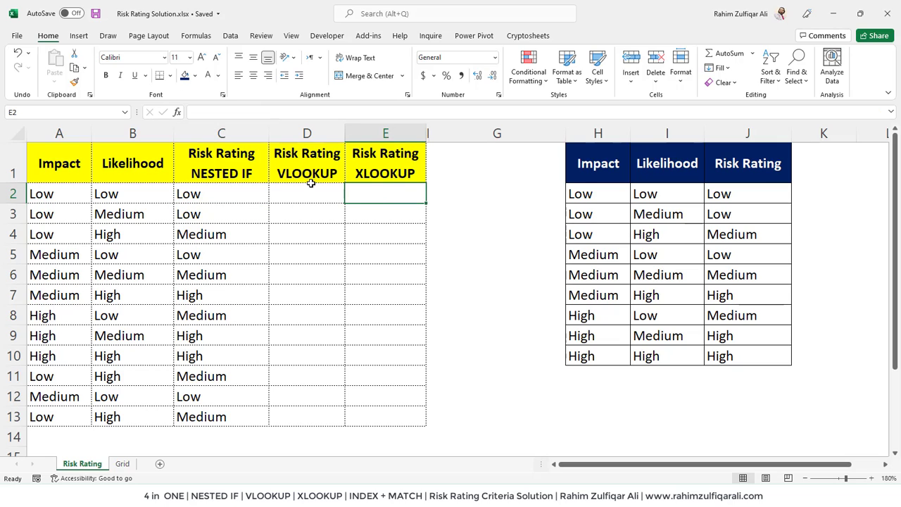
click(241, 173)
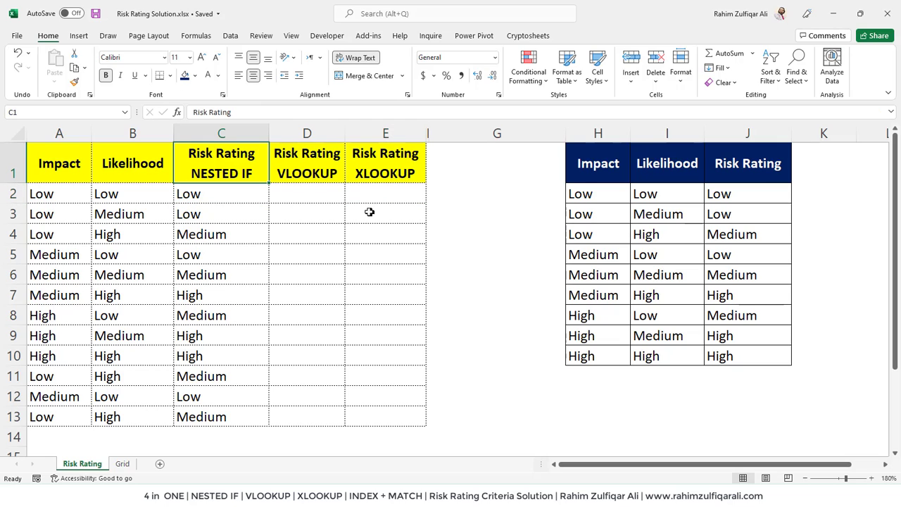
click(314, 173)
click(380, 168)
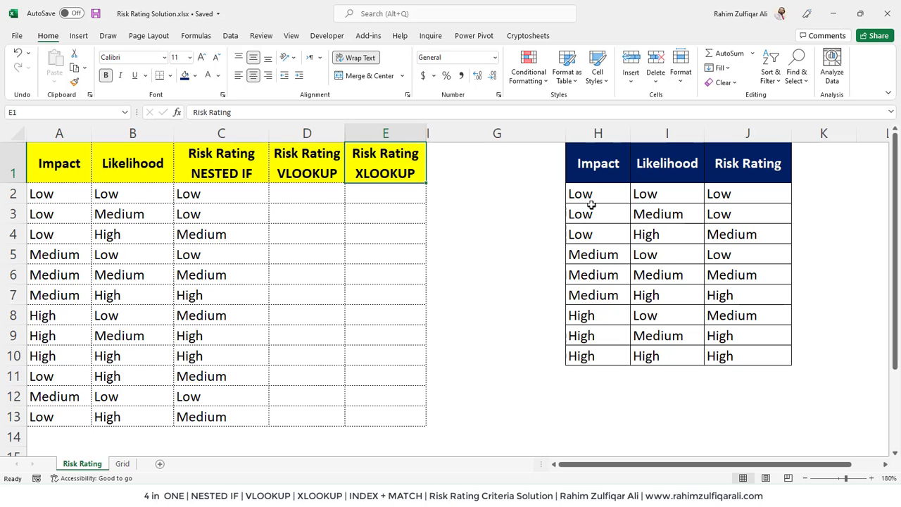
drag(578, 195, 673, 350)
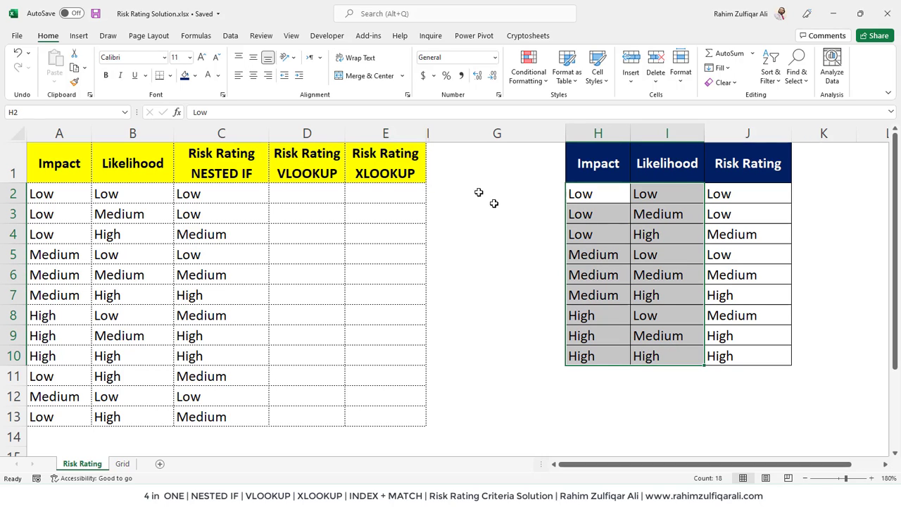
click(371, 172)
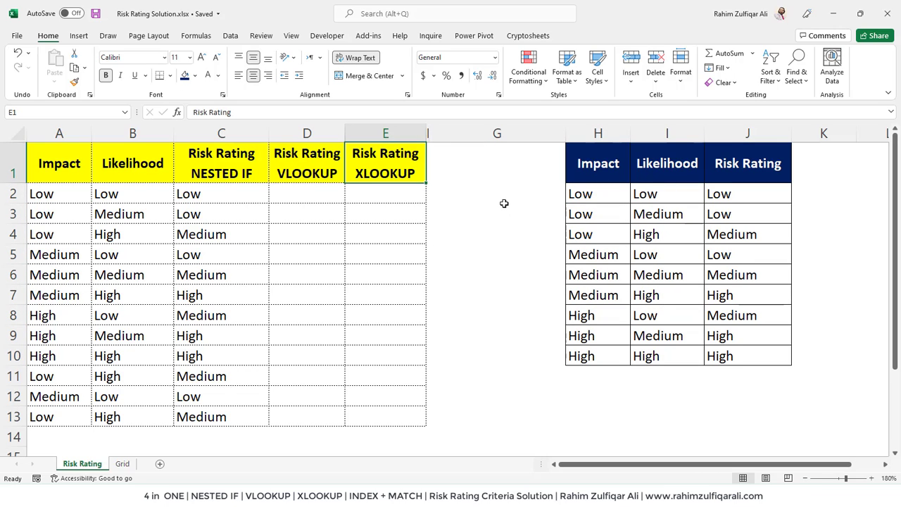
Step: Examine the first row of the criteria table in H2:J2 and the impact levels listed in H2:H10
click(612, 193)
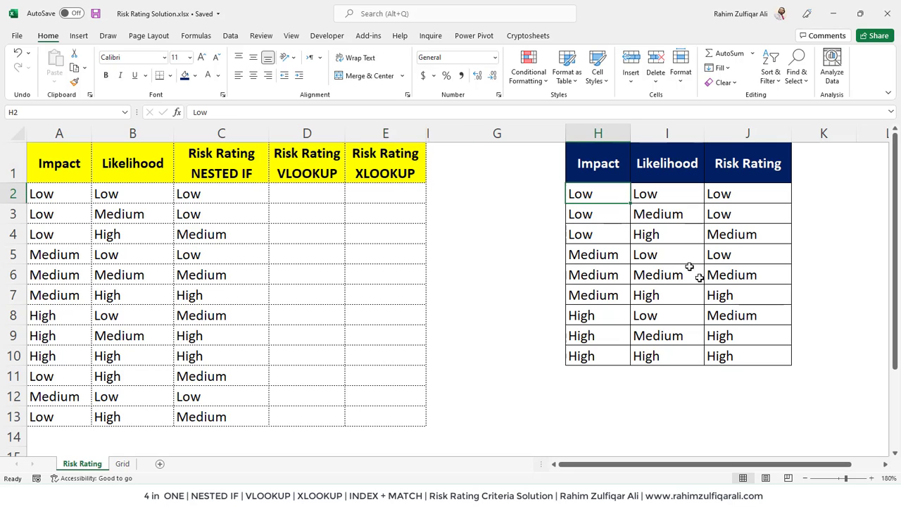
click(648, 194)
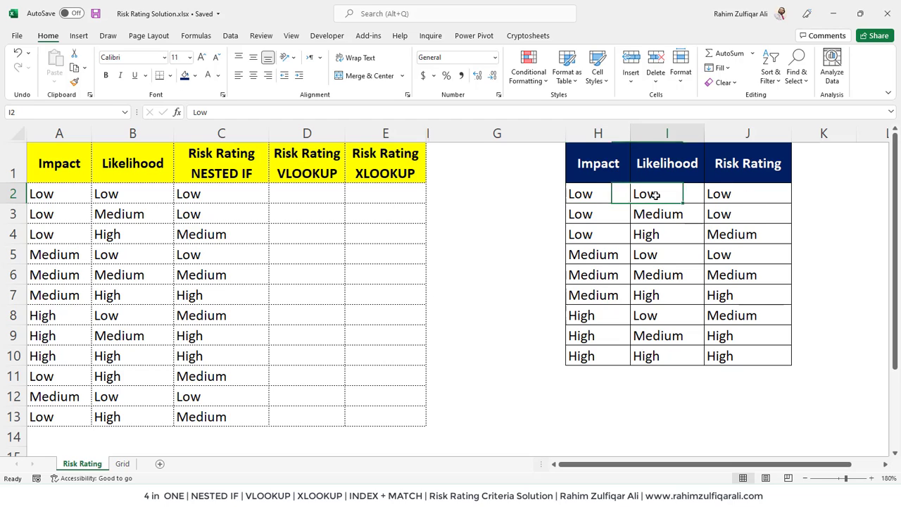
click(728, 195)
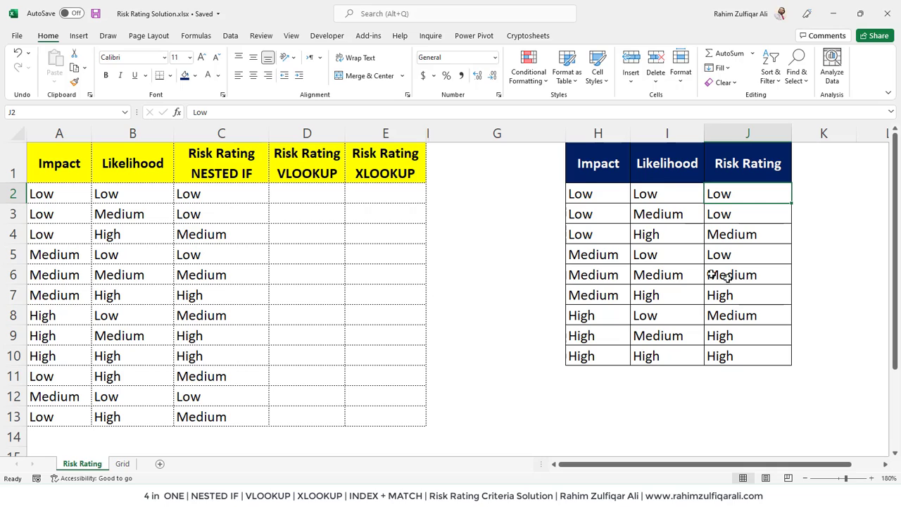
click(593, 196)
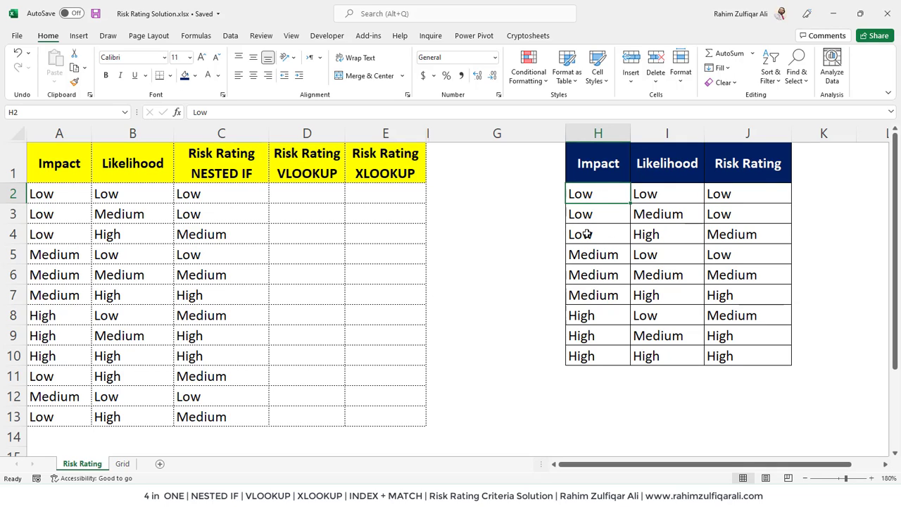
click(590, 219)
click(595, 233)
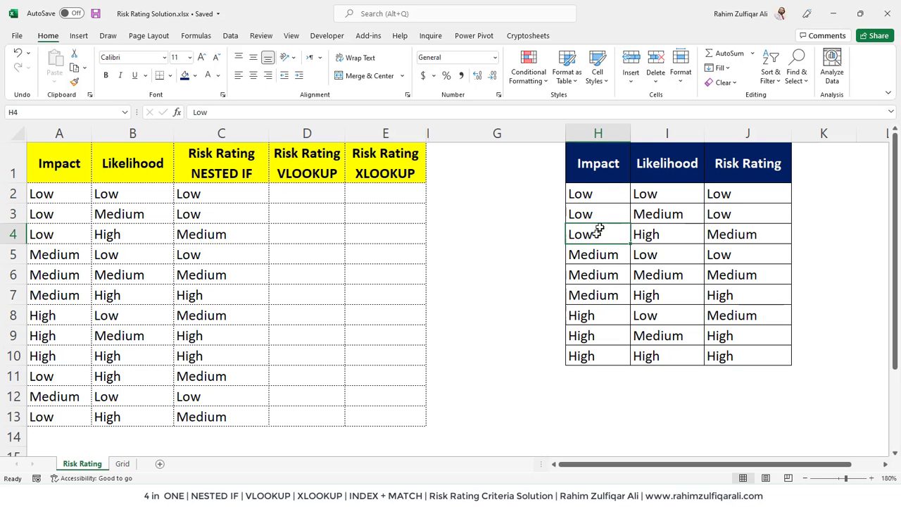
drag(598, 191, 603, 362)
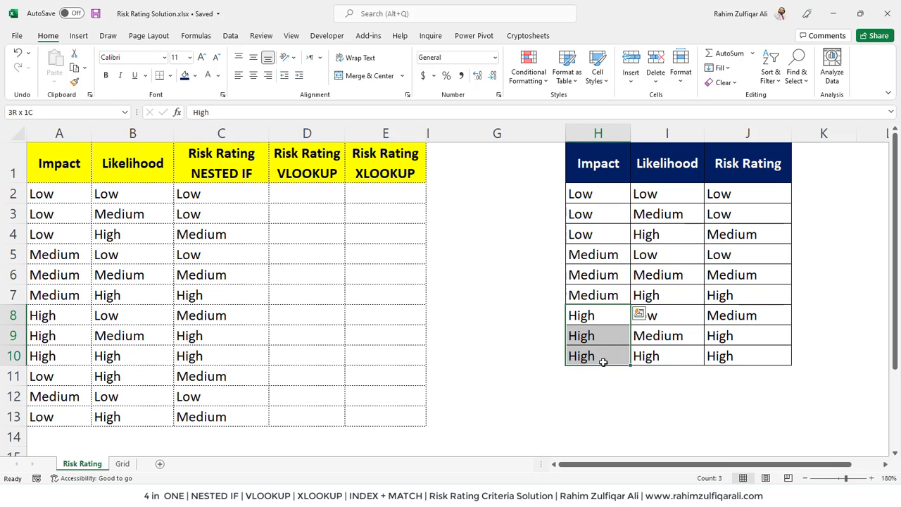
click(607, 195)
click(664, 196)
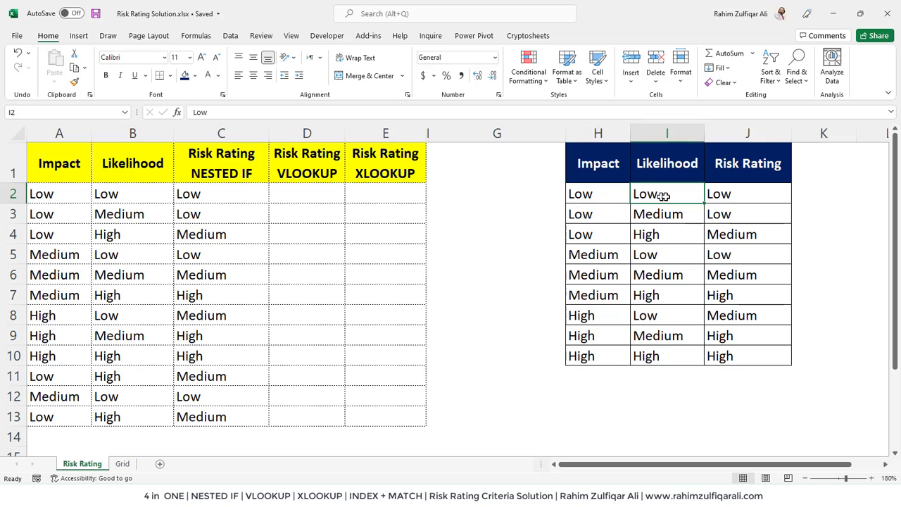
click(738, 196)
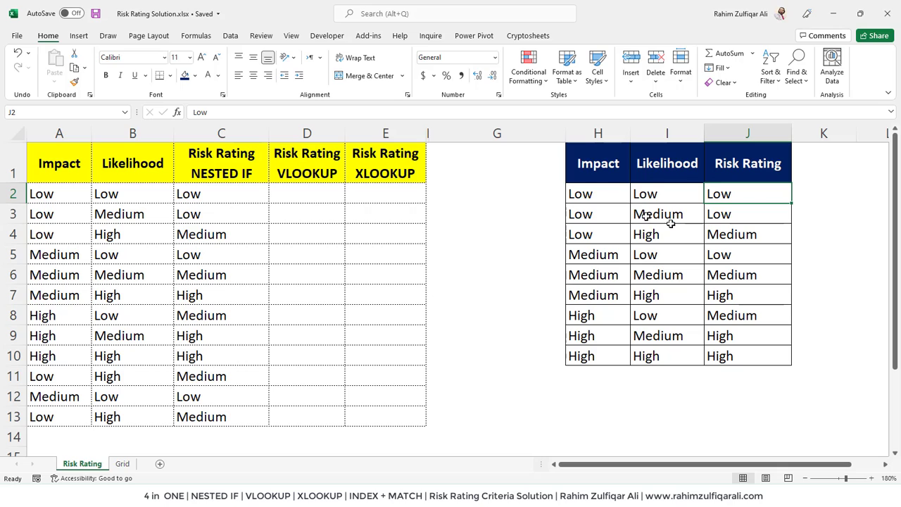
Step: Examine the Low impact rows in H2:J4, comparing each likelihood with its risk rating
click(594, 196)
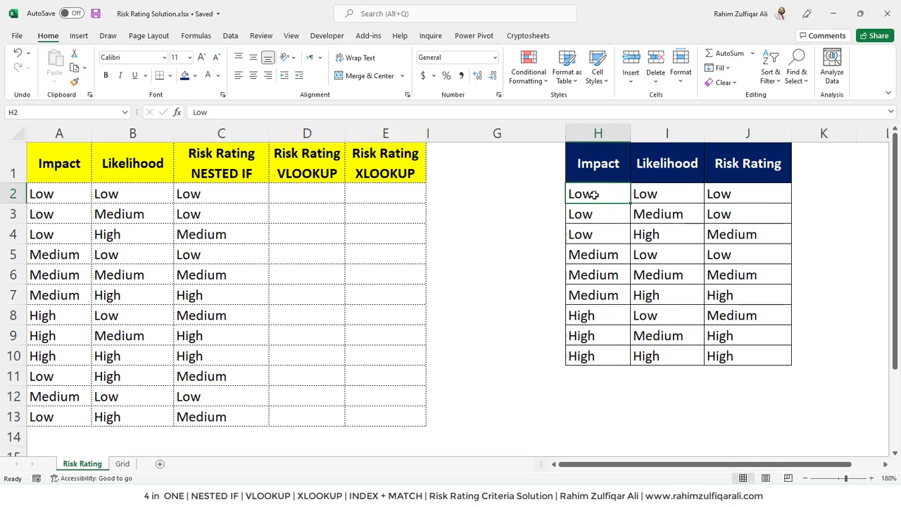
drag(594, 196, 589, 233)
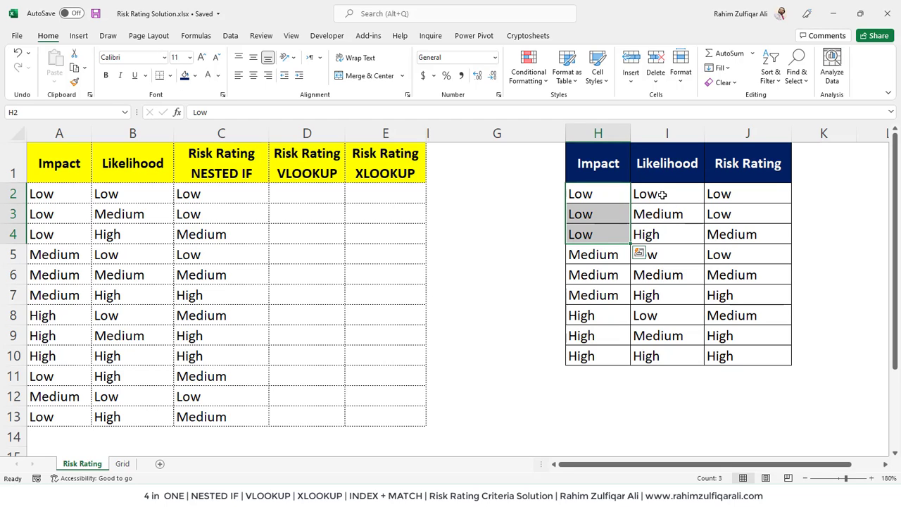
click(662, 195)
click(655, 215)
click(662, 233)
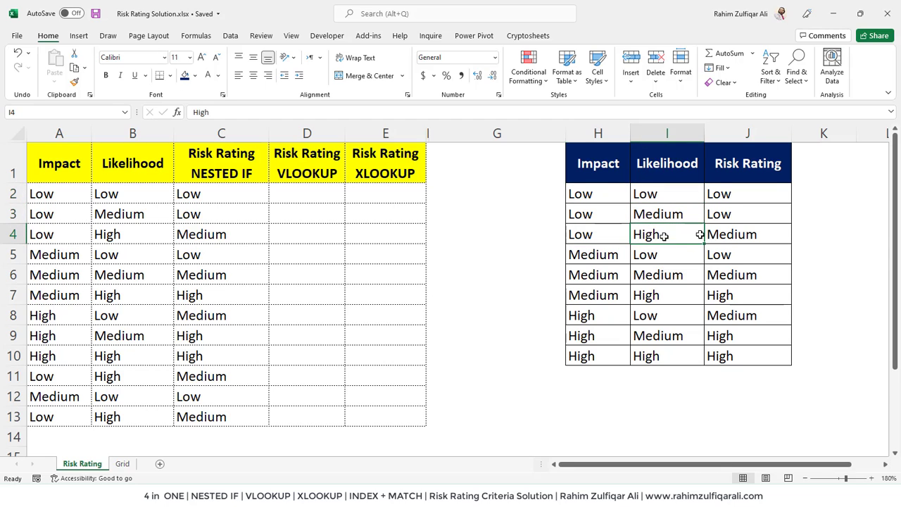
click(737, 216)
click(730, 233)
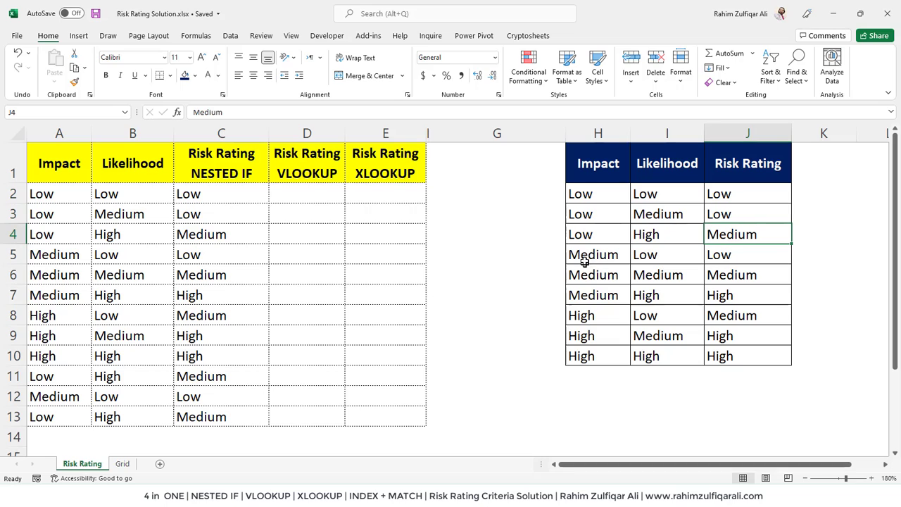
Step: Examine the likelihood levels paired with the Medium impact rows H5:H7 and the High impact rows H8:H10
drag(585, 262, 584, 295)
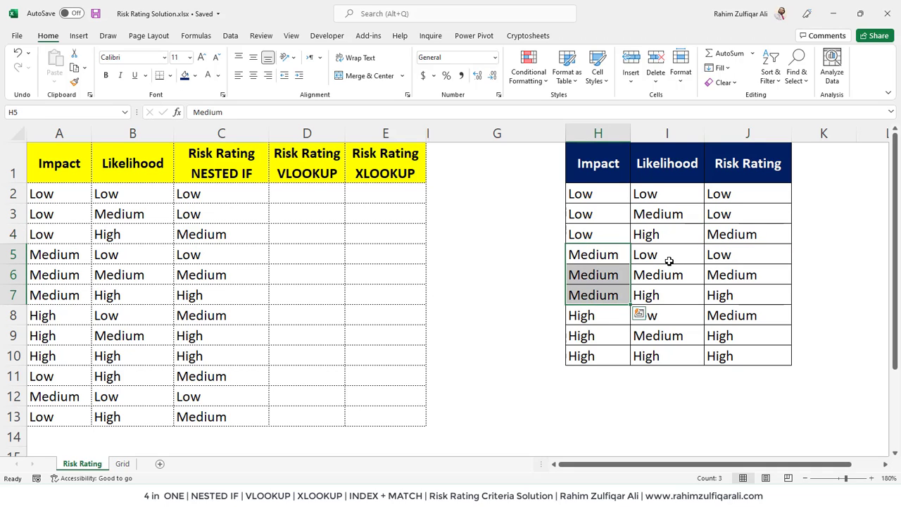
click(668, 256)
click(665, 275)
click(664, 293)
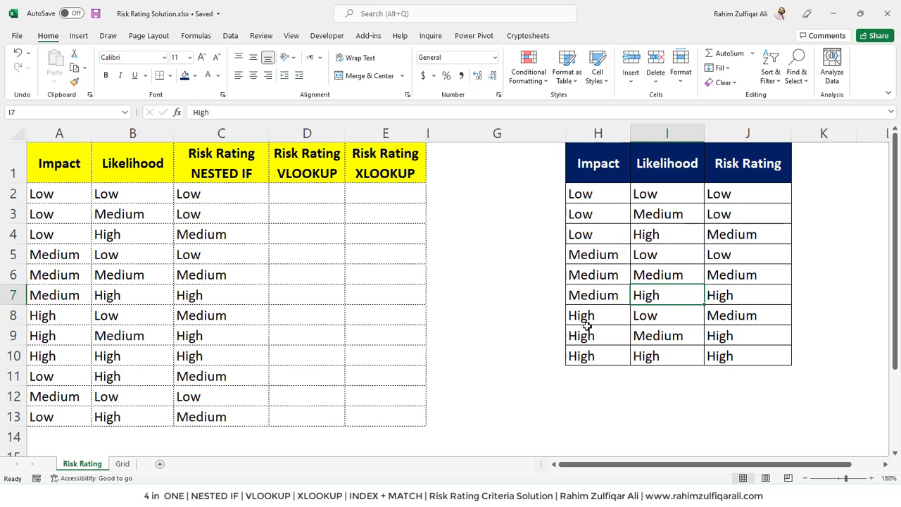
drag(591, 315, 589, 356)
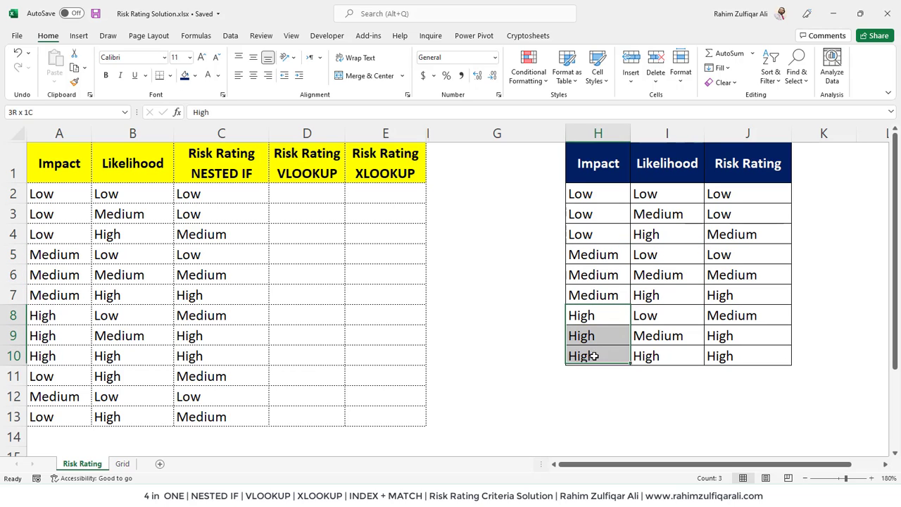
click(665, 317)
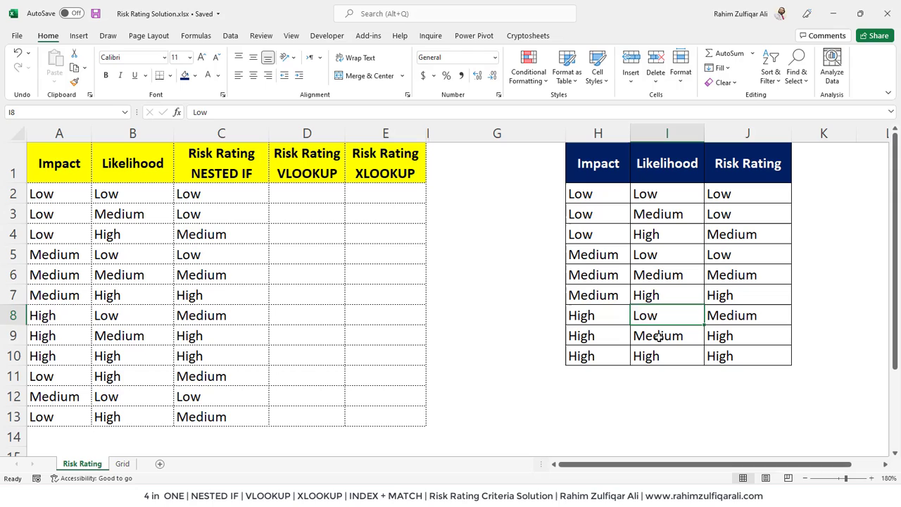
click(661, 336)
click(662, 356)
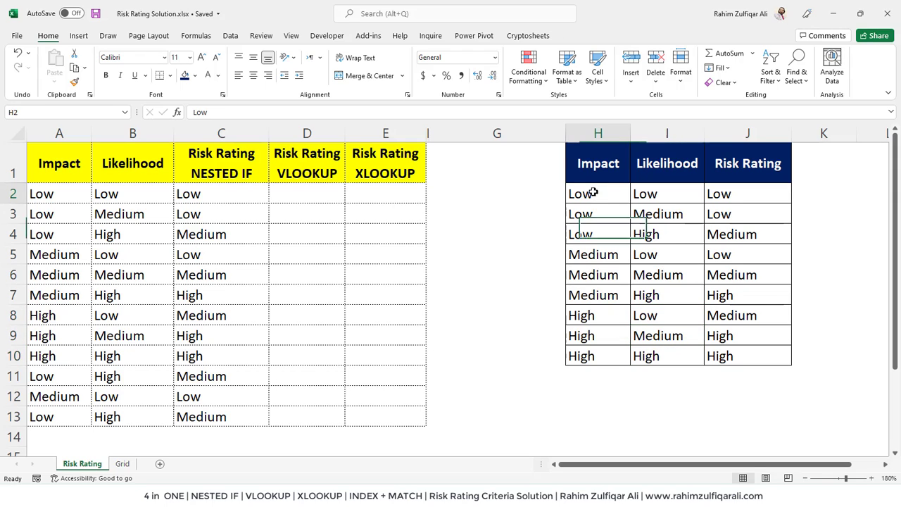
Step: Review the criteria table's impact values in H2:H10, its three column headers and the rating in J4
drag(596, 192, 598, 356)
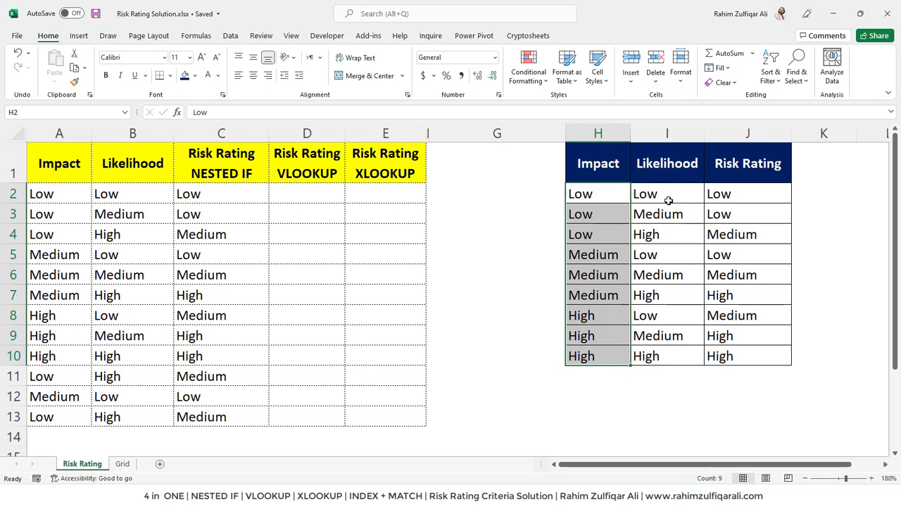
click(592, 169)
click(646, 166)
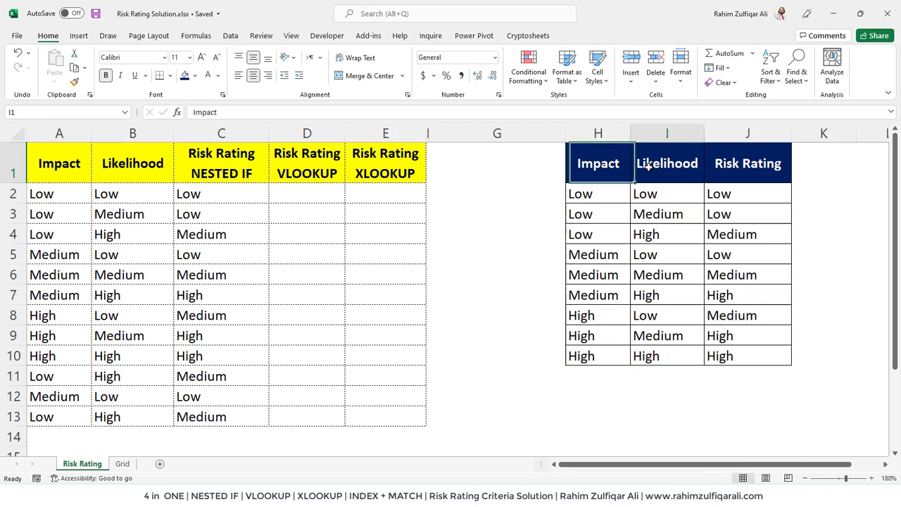
click(726, 170)
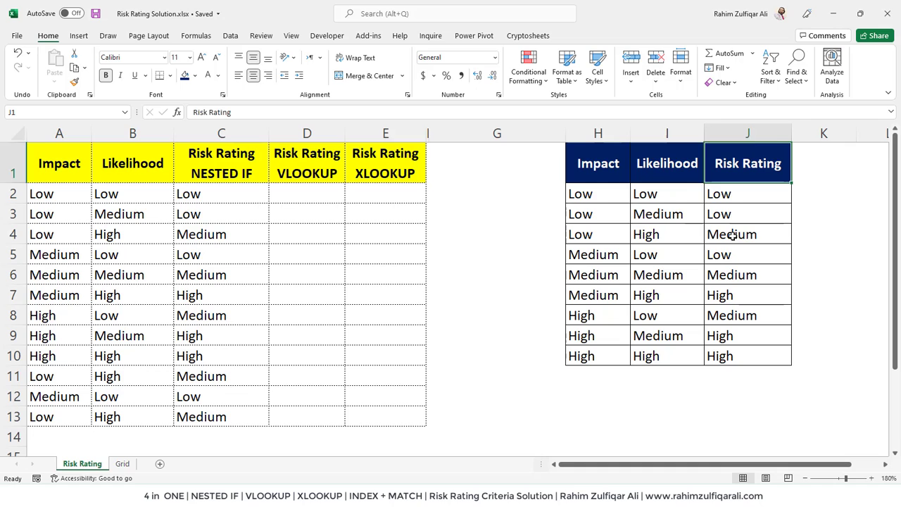
click(733, 236)
Step: Review the Impact and Likelihood data in A1:B13 and the three risk rating columns beside it
drag(45, 162, 109, 418)
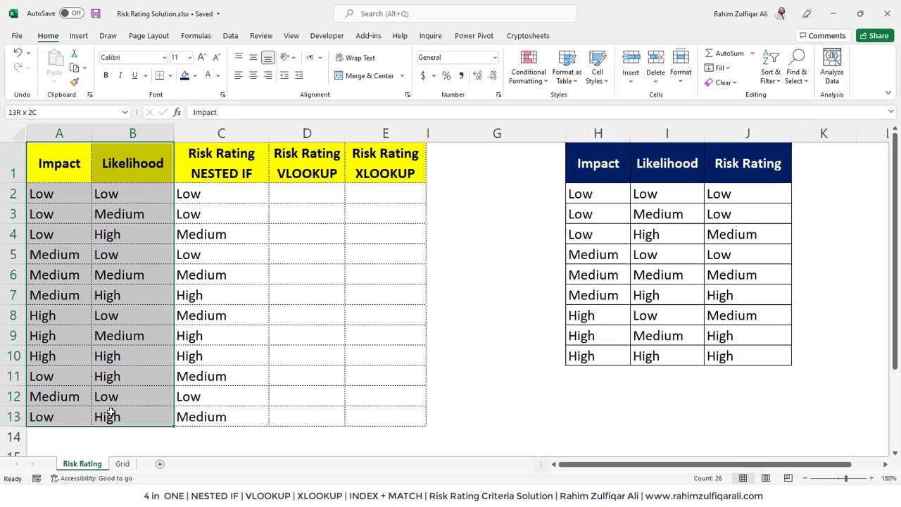
drag(67, 179, 71, 417)
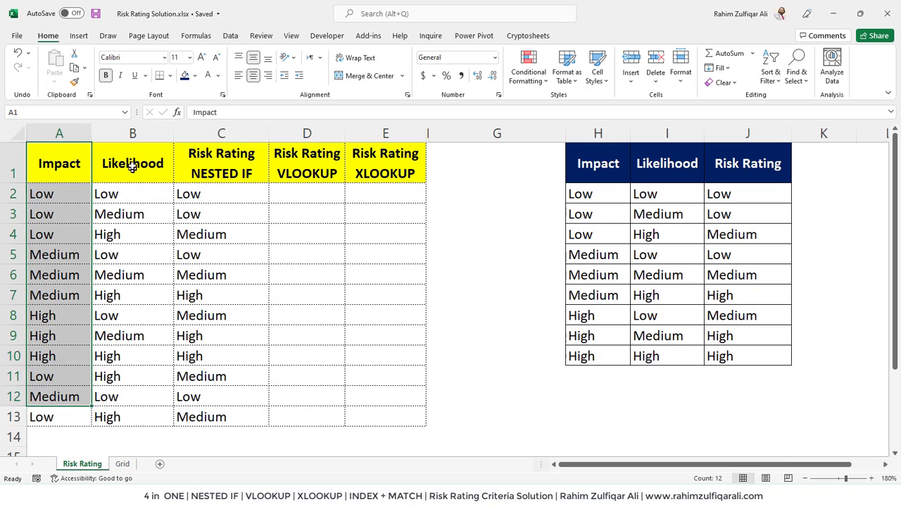
drag(129, 167, 138, 408)
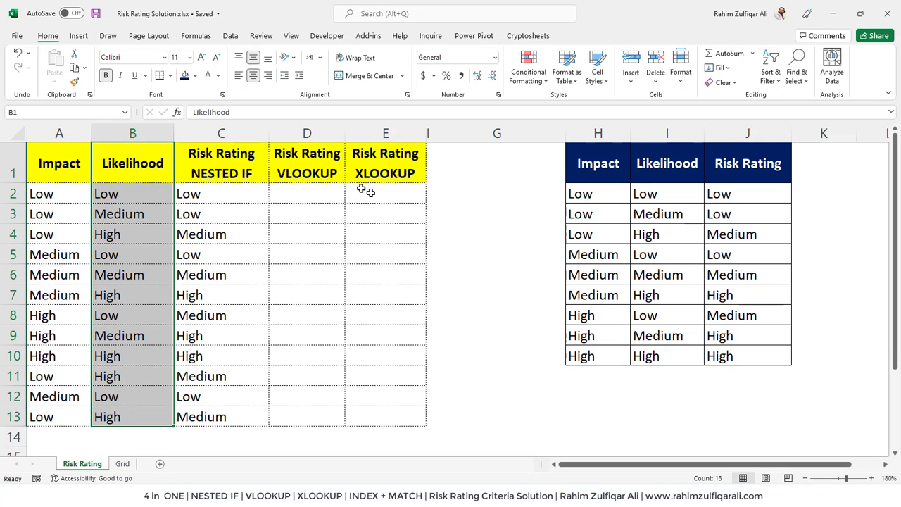
click(241, 176)
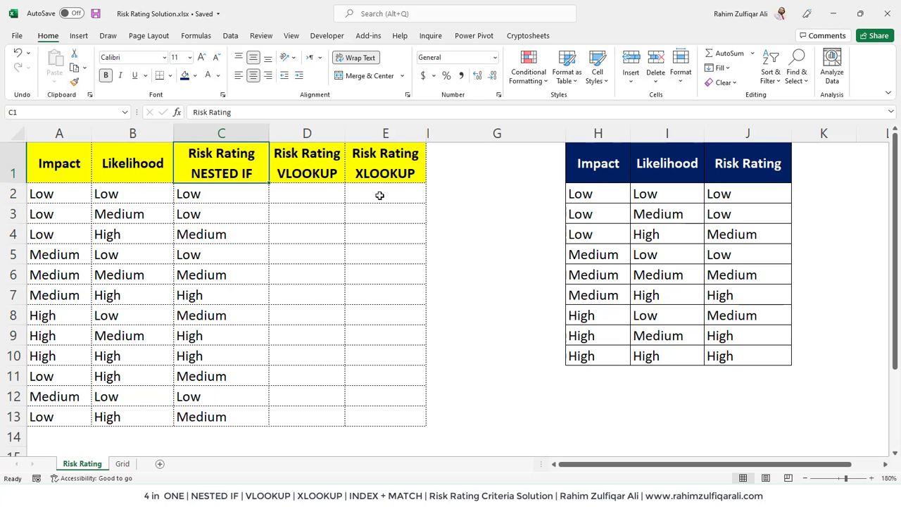
click(308, 170)
click(383, 168)
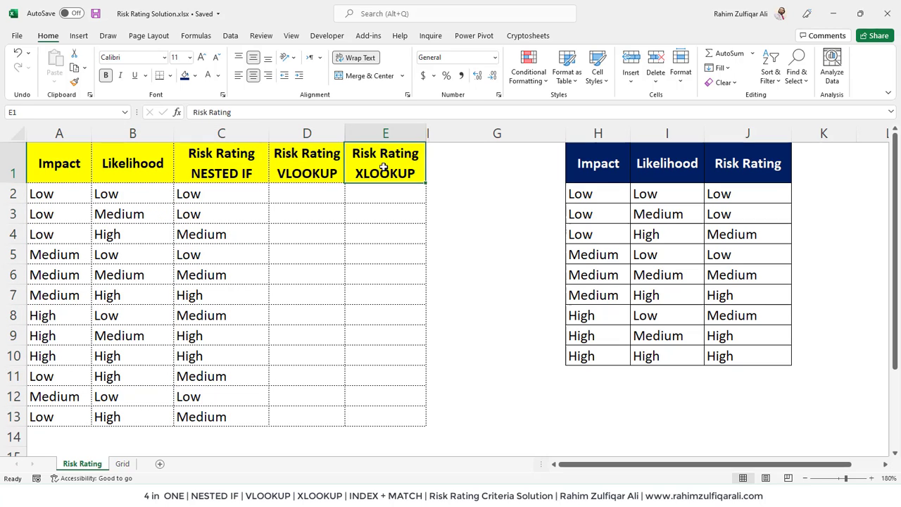
click(303, 196)
click(293, 210)
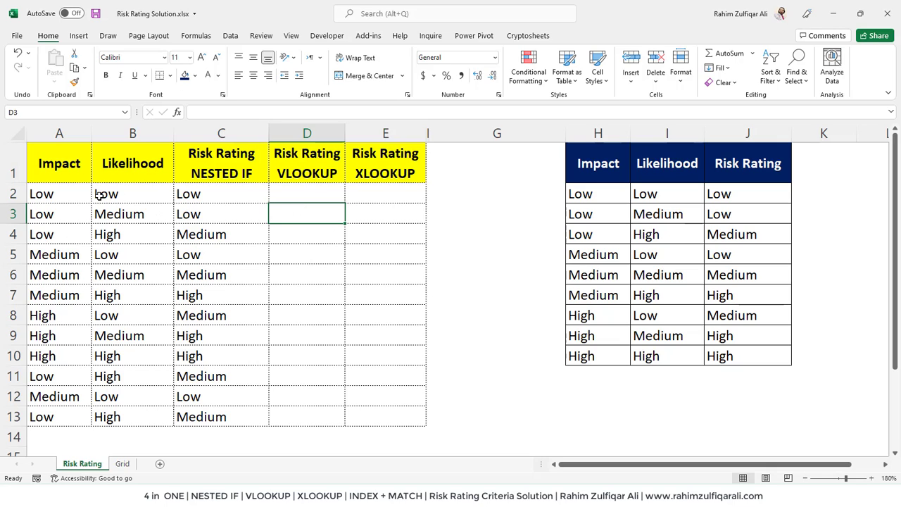
Step: Open the nested IF formula in C2 and examine its first logical test, A2=B2, and the value returned if true
click(222, 168)
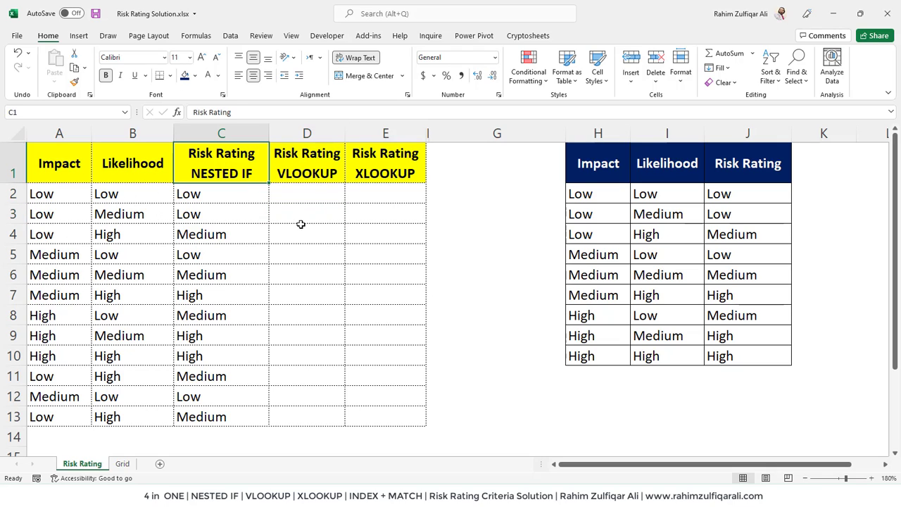
double_click(210, 196)
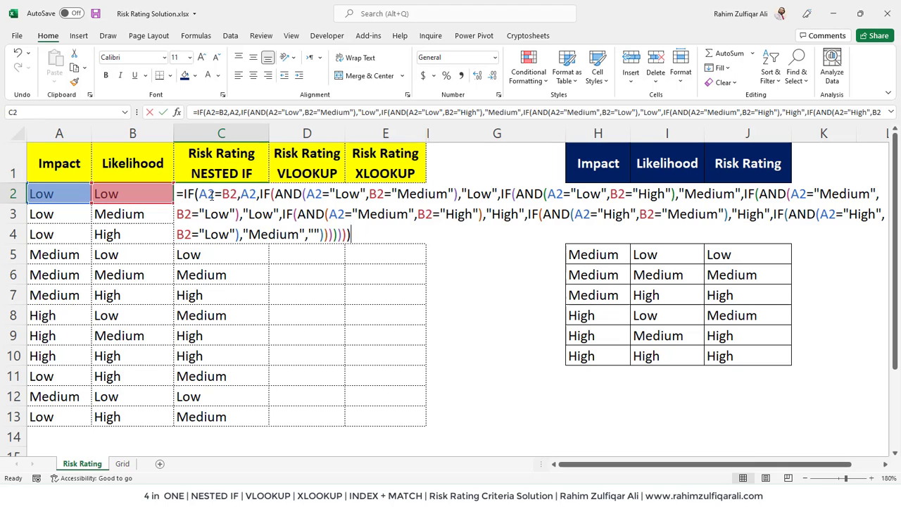
click(190, 195)
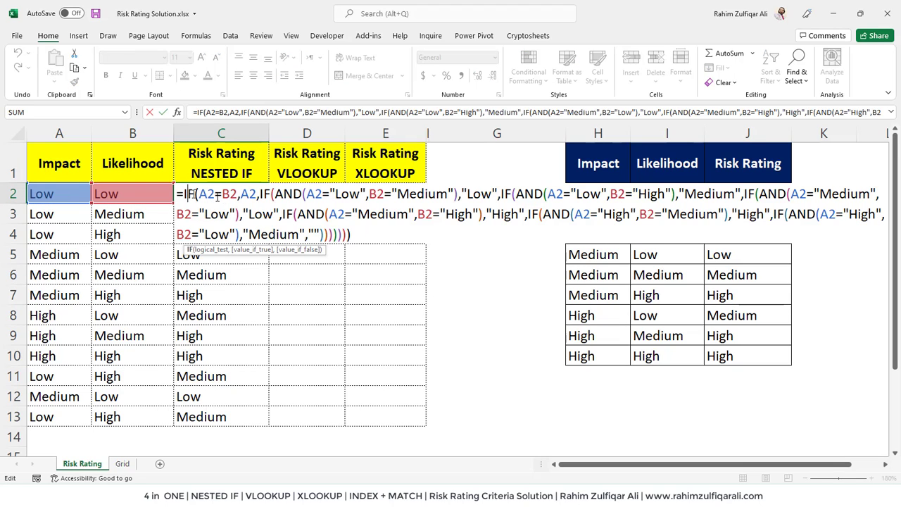
click(215, 195)
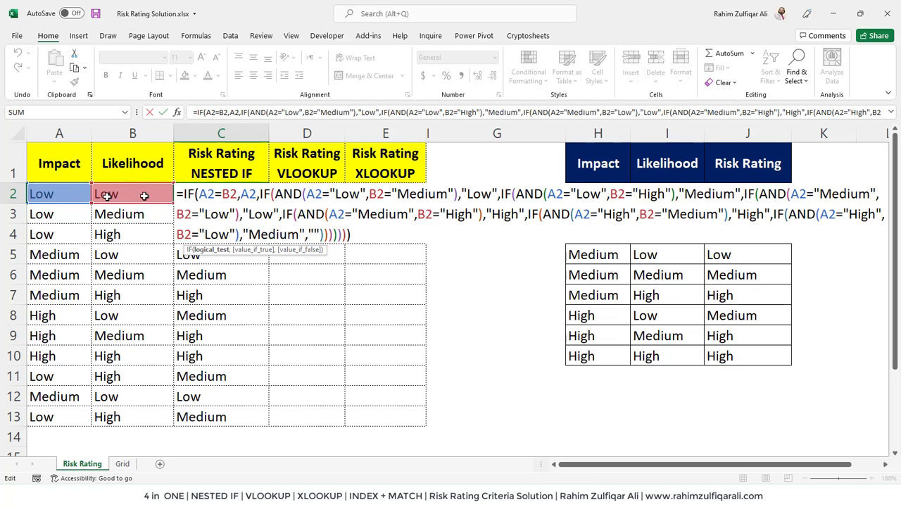
drag(202, 197, 236, 196)
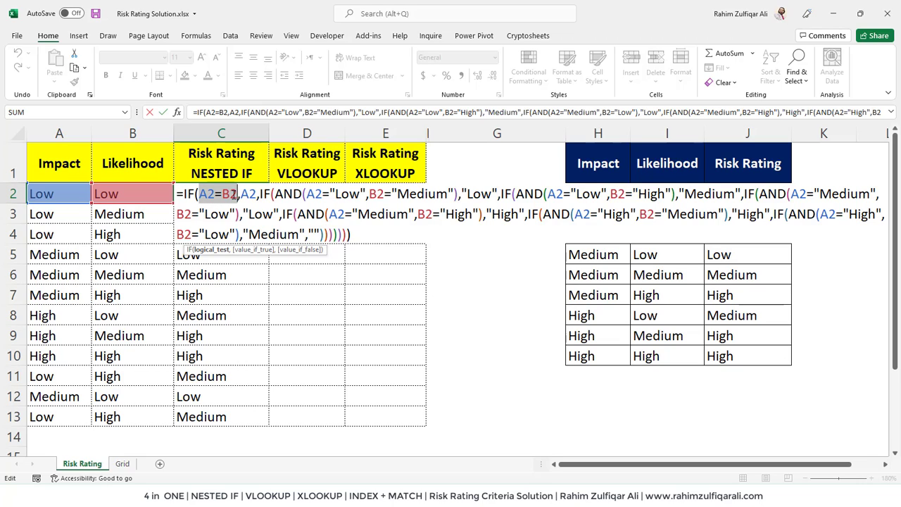
click(227, 195)
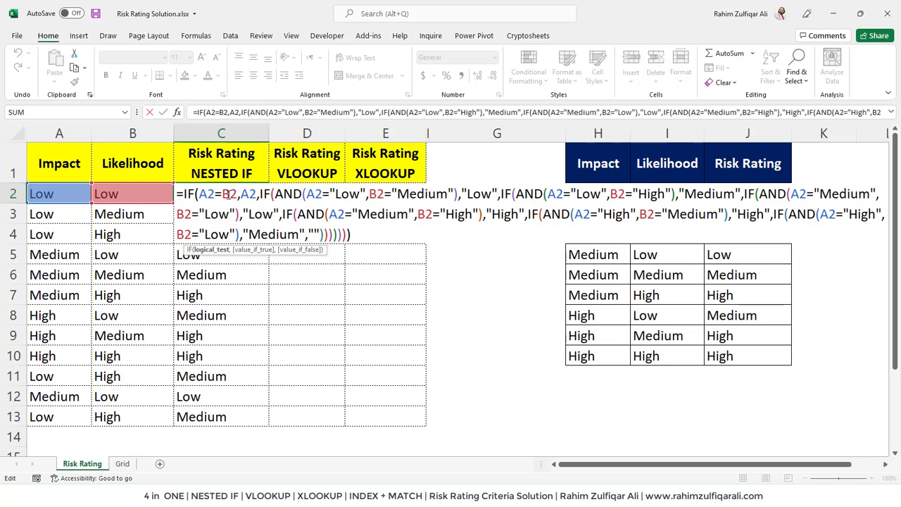
click(252, 193)
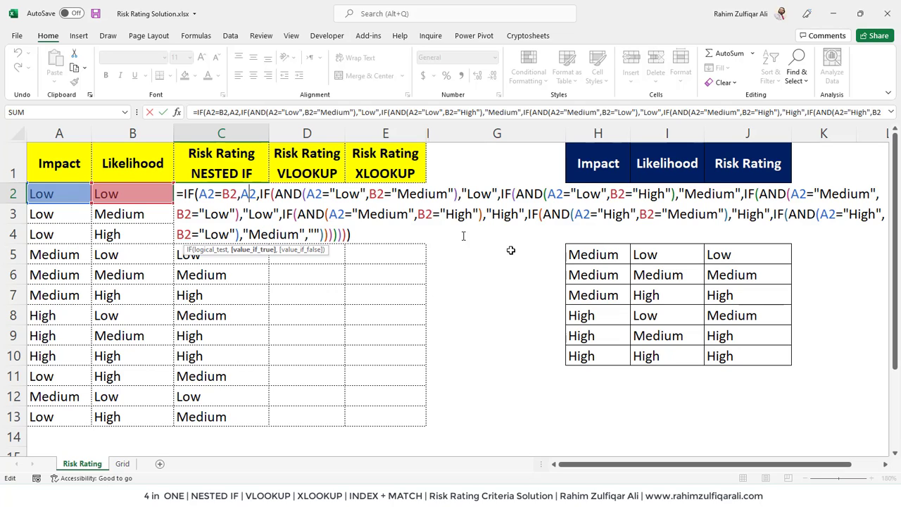
Step: Examine the first nested AND condition in C2's formula, pairing Low impact with Medium likelihood, and its true value
click(304, 196)
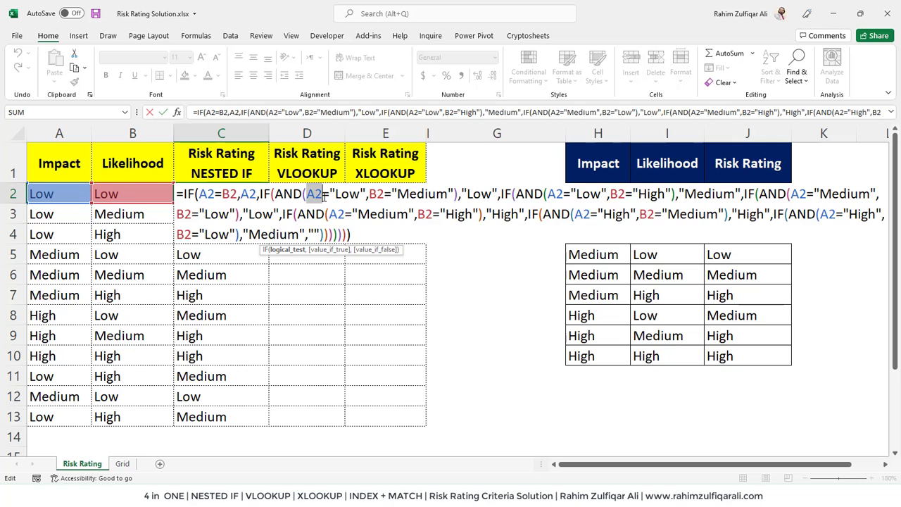
click(317, 196)
drag(336, 196, 448, 195)
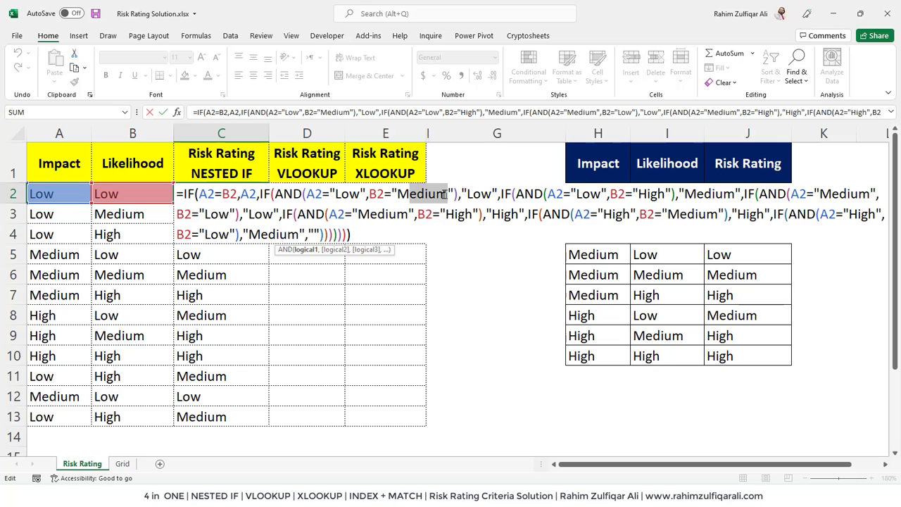
click(428, 196)
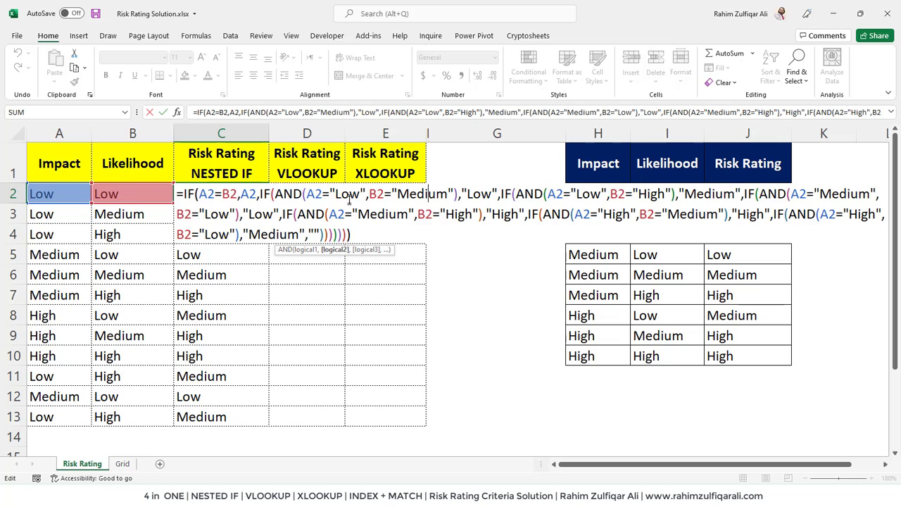
click(484, 196)
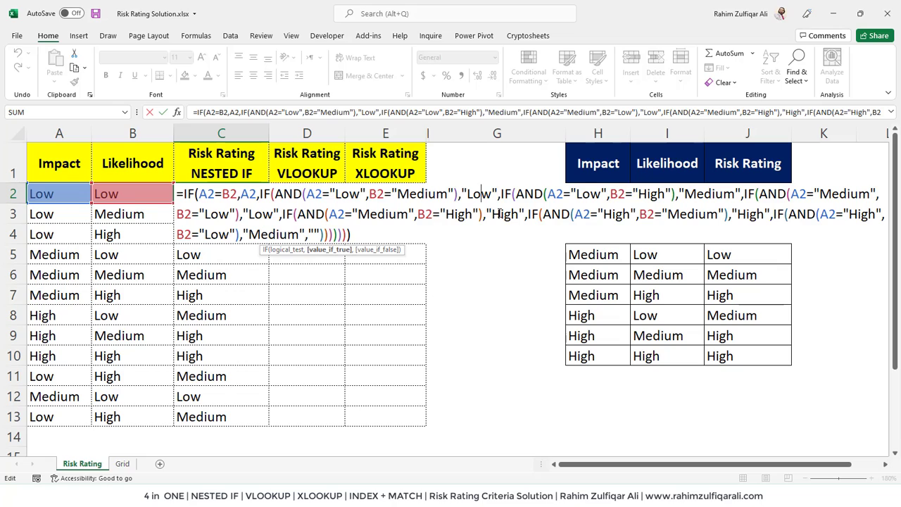
Step: Examine the AND condition for Low impact with High likelihood in C2's formula and its returned rating
click(579, 195)
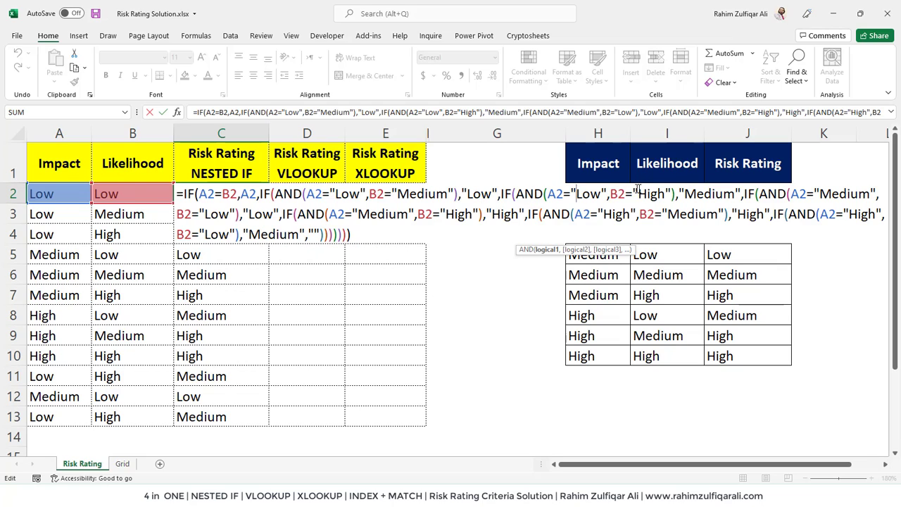
click(645, 194)
drag(577, 194, 663, 196)
click(716, 195)
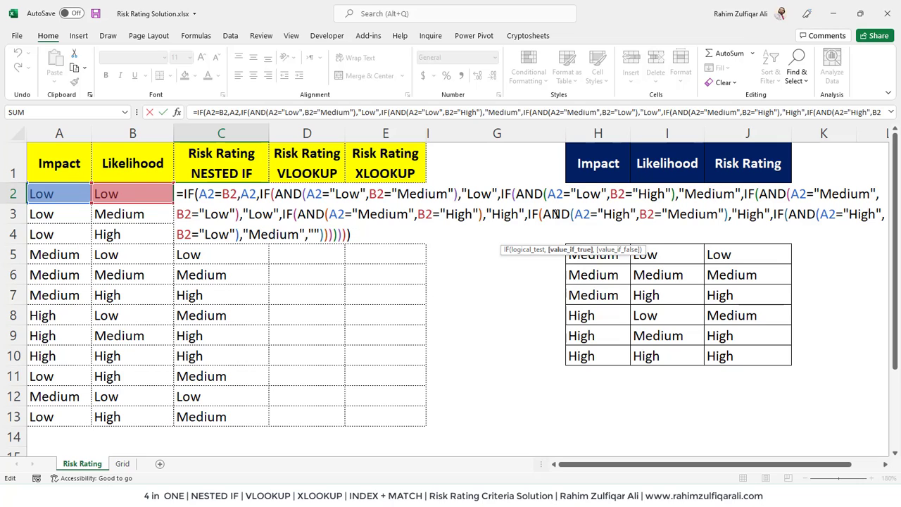
Step: Review the remaining conditions and closing parentheses of C2's nested IF formula, then leave the formula as it is
click(612, 214)
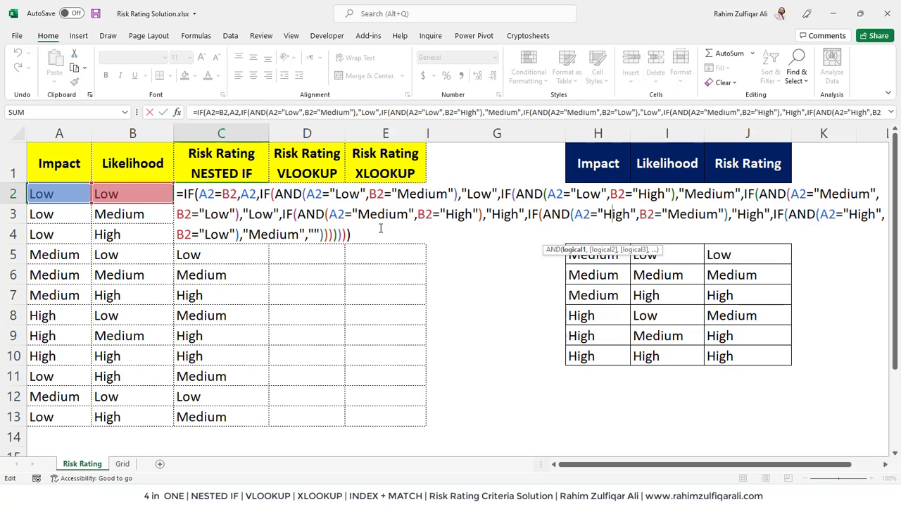
click(377, 231)
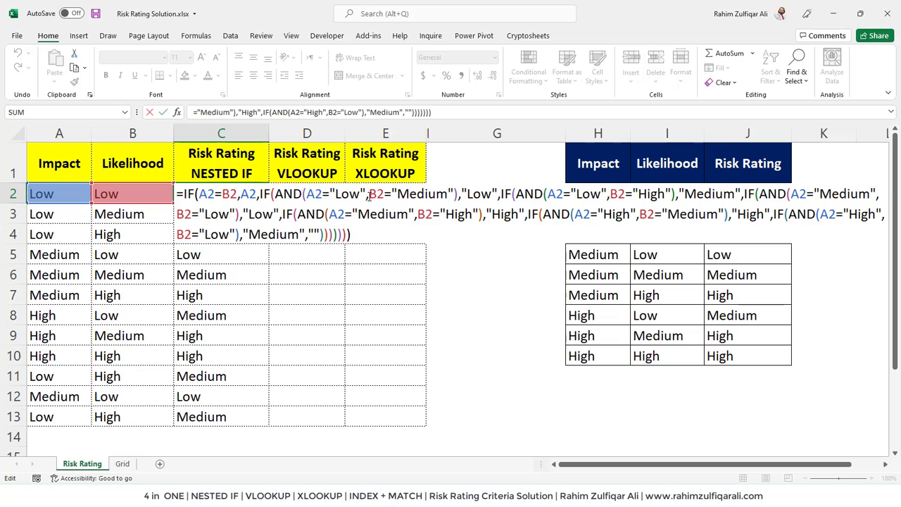
click(449, 195)
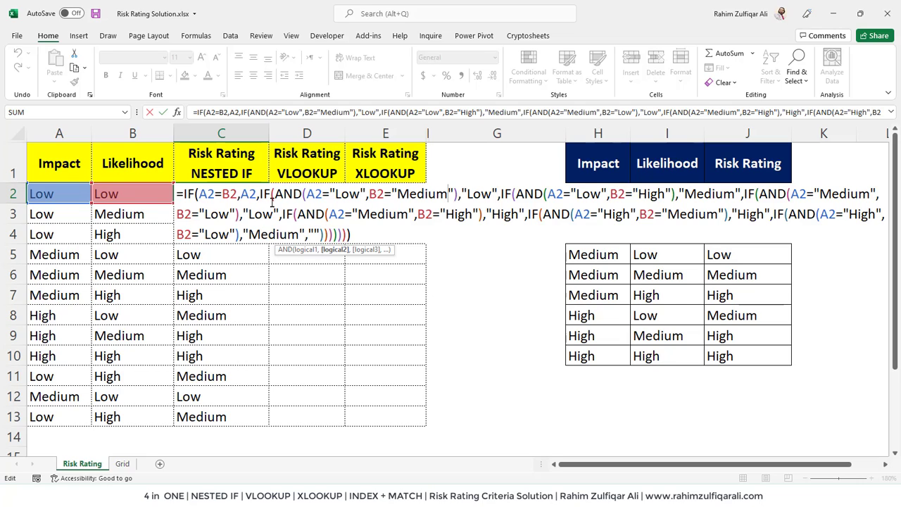
click(357, 231)
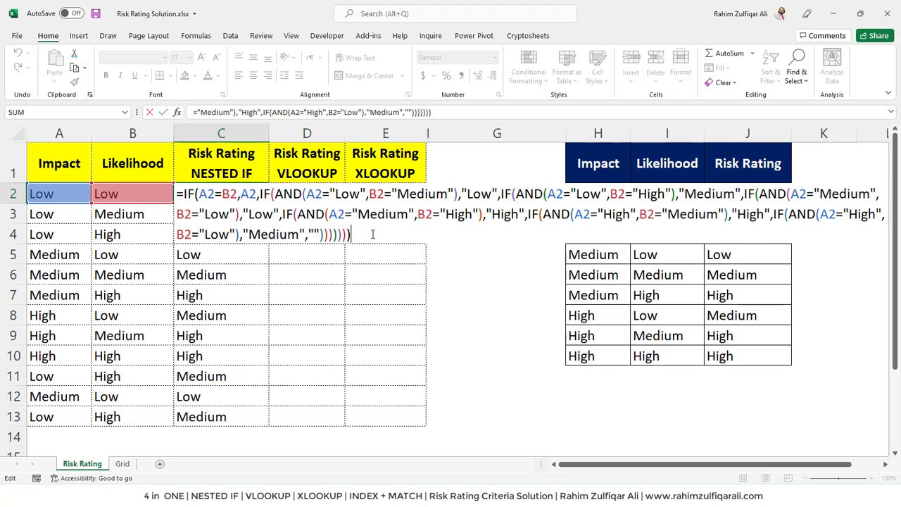
key(Return)
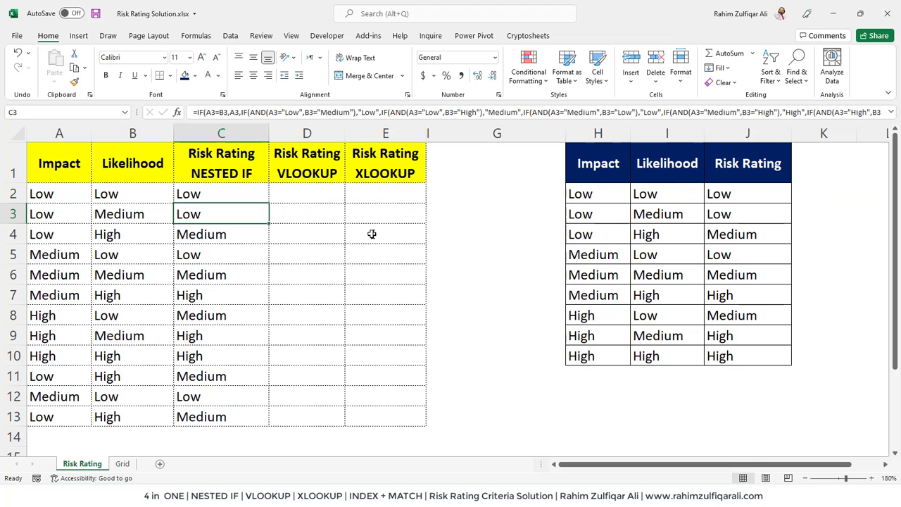
Step: Inspect the nested IF formula in C4 and its references to A4 and B4 without changing it
double_click(216, 241)
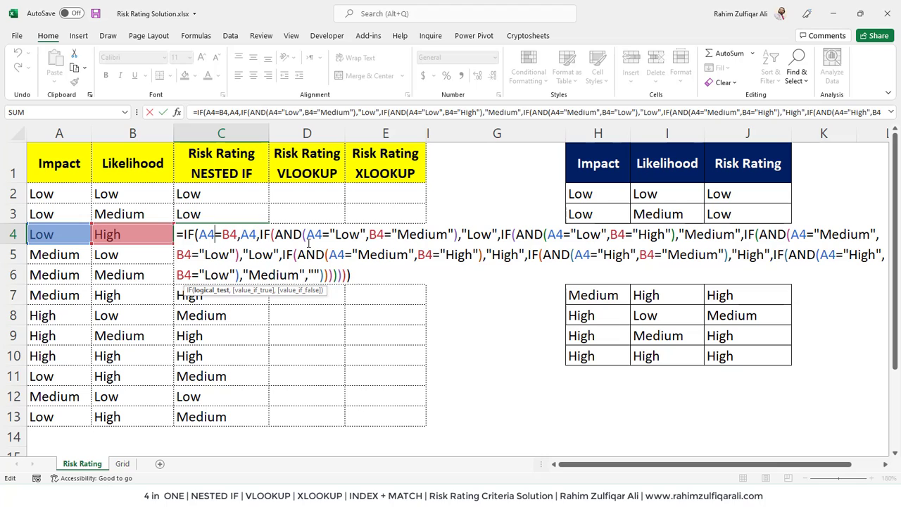
key(Escape)
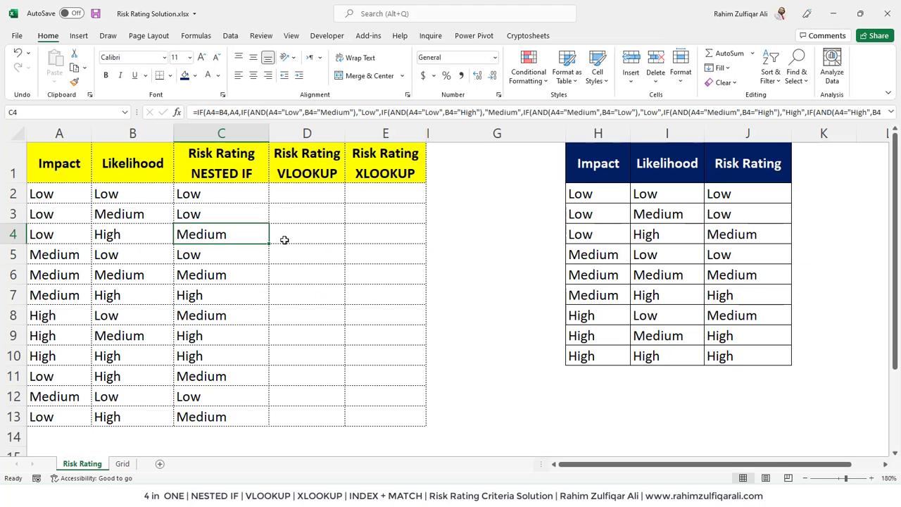
key(F2)
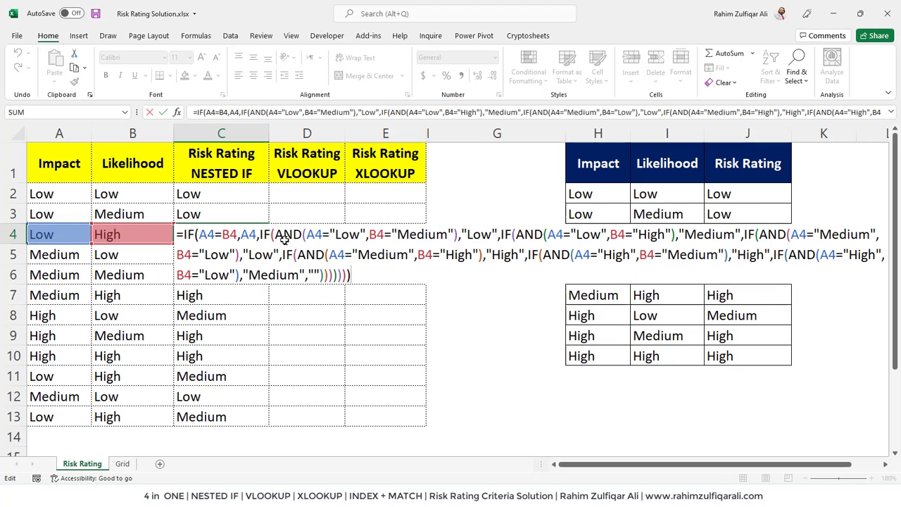
key(Escape)
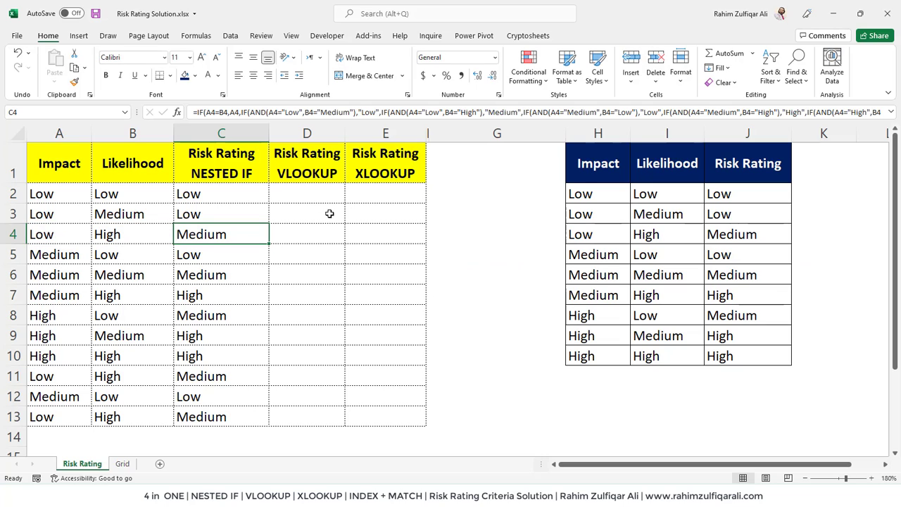
Step: Review the VLOOKUP and XLOOKUP rating columns in D1:E2 and look once more at the nested IF formula in C2
click(305, 180)
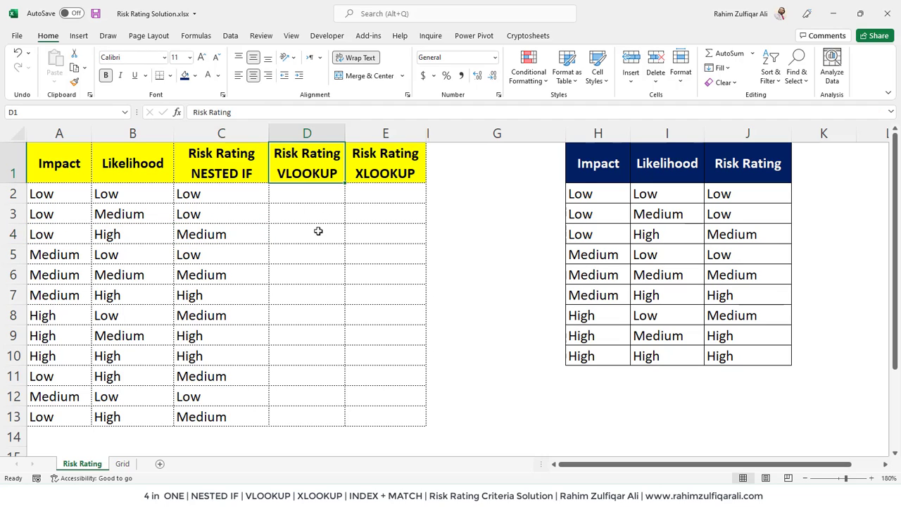
click(308, 194)
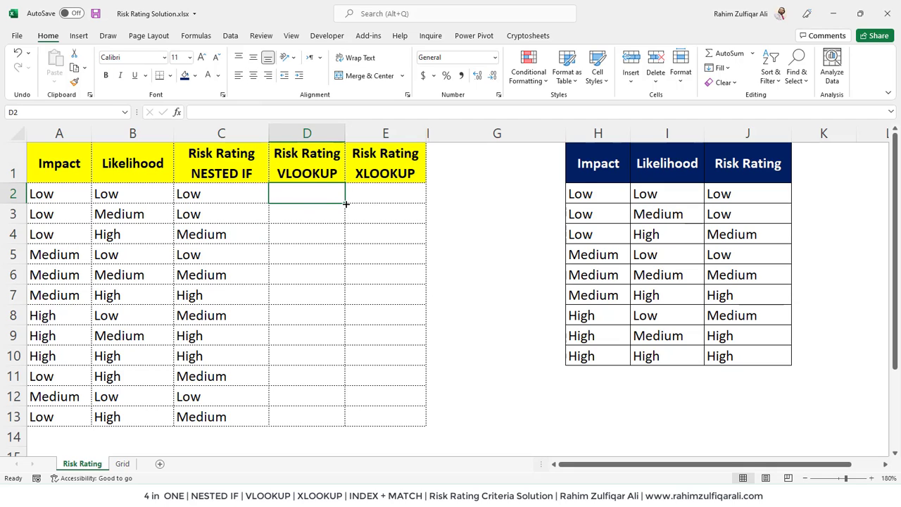
click(377, 167)
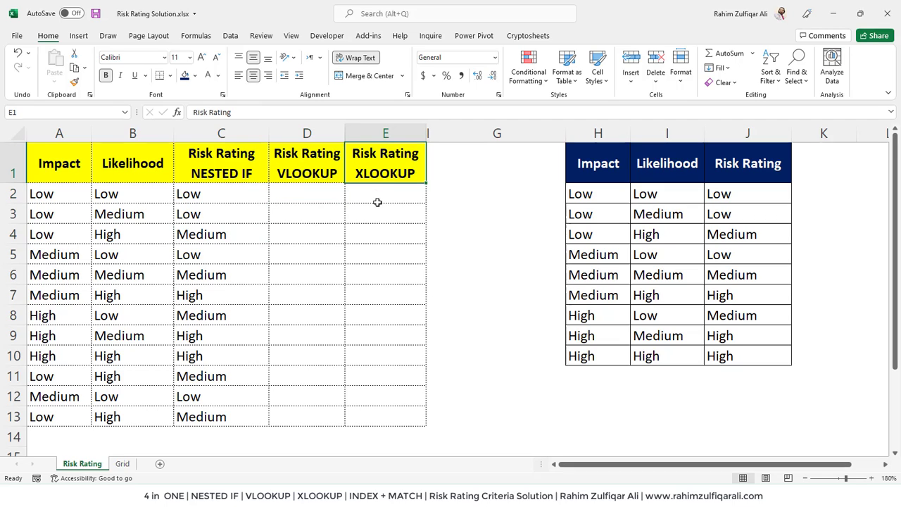
click(378, 195)
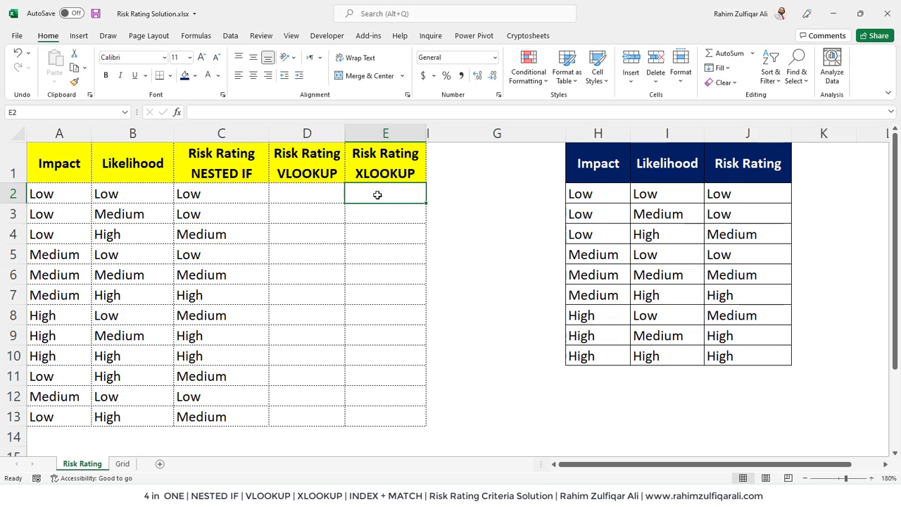
click(326, 195)
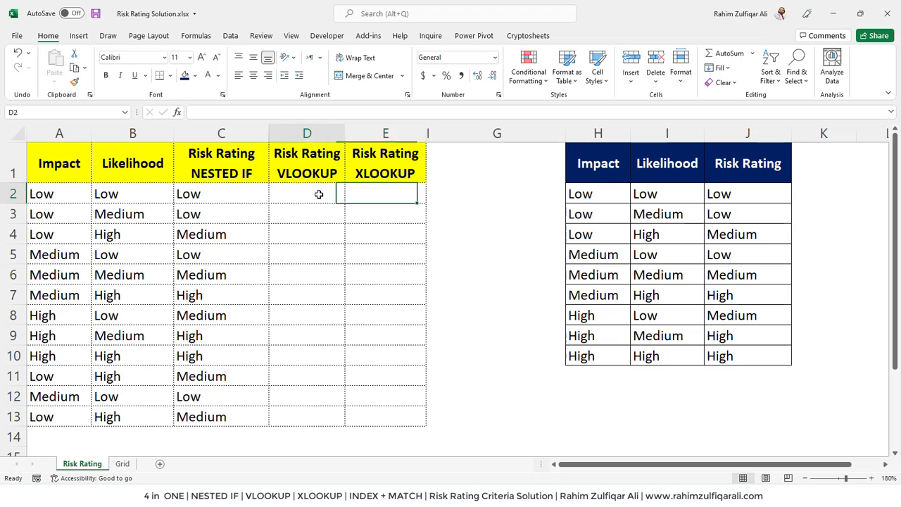
click(229, 197)
double_click(230, 195)
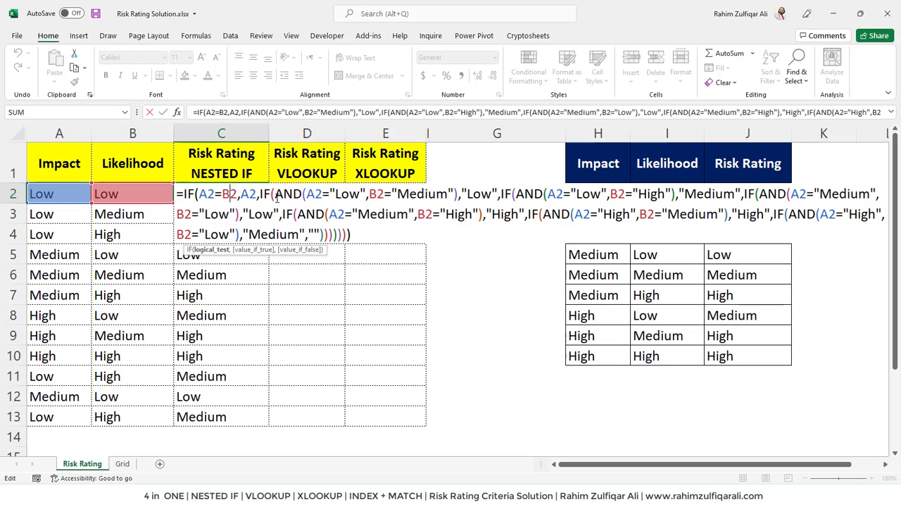
key(Escape)
Step: Start a VLOOKUP formula in D2 with A2&B2 as the lookup value
click(295, 197)
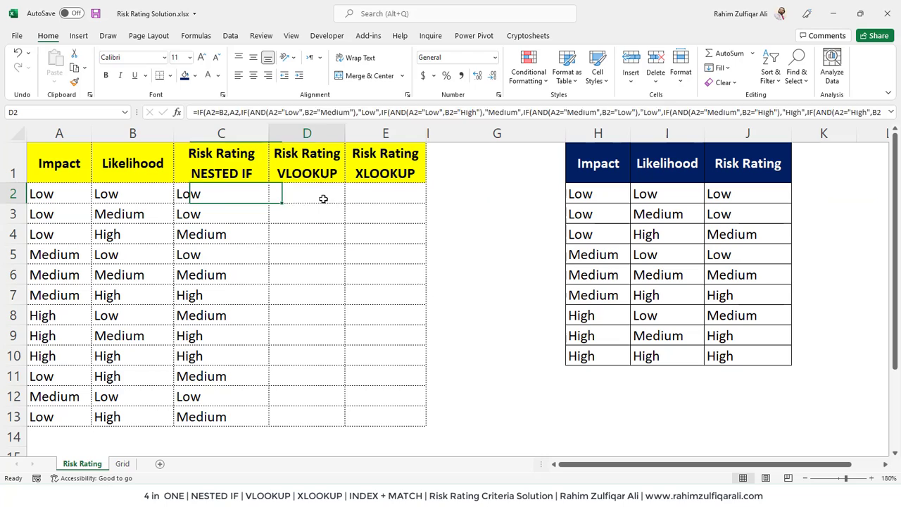
text(=vlo)
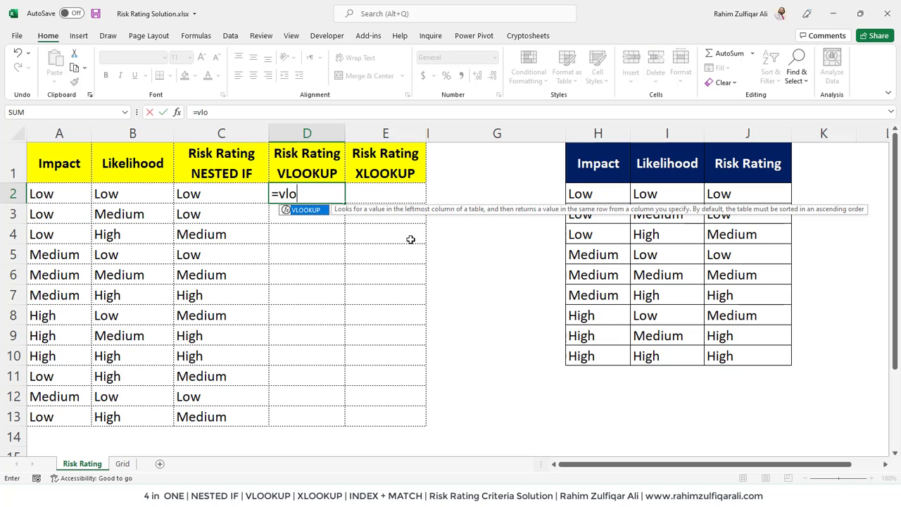
key(Tab)
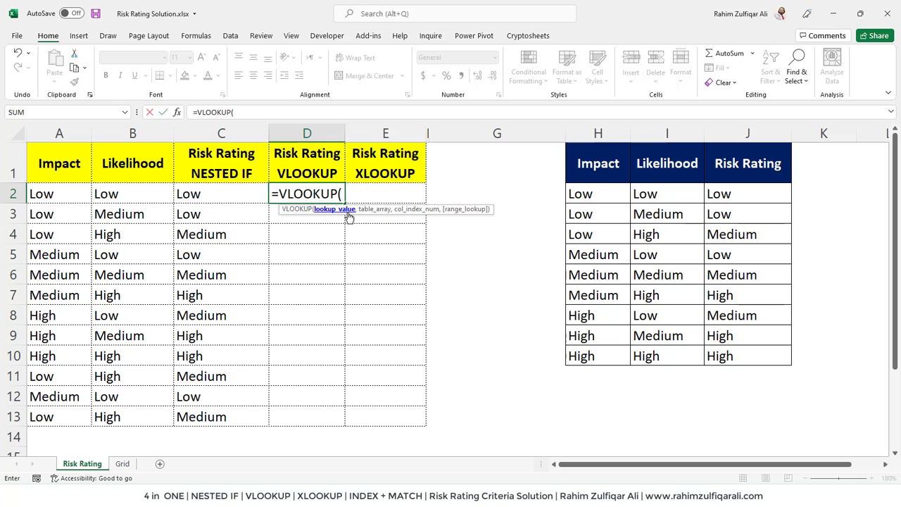
click(61, 200)
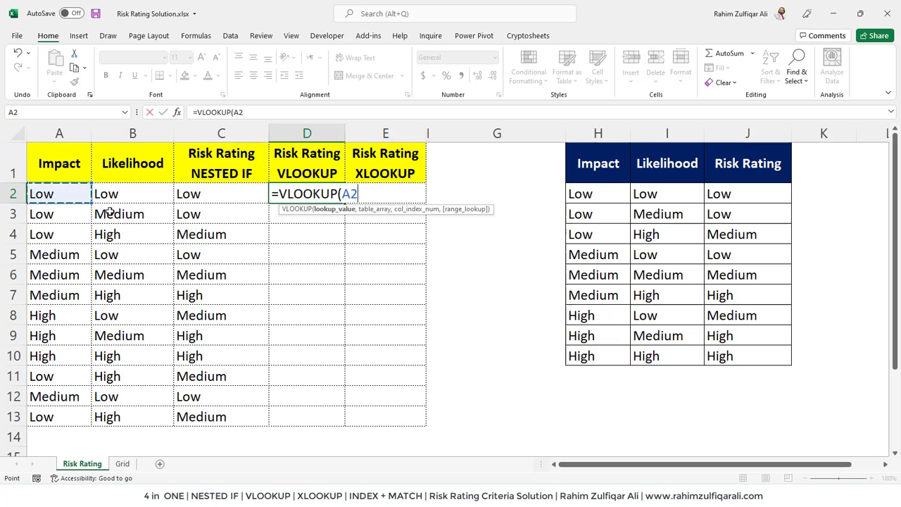
text(&)
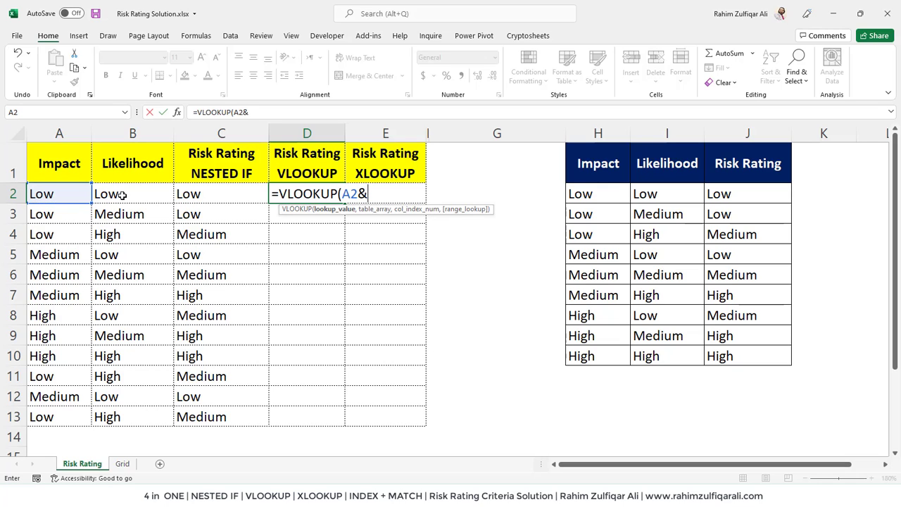
click(120, 195)
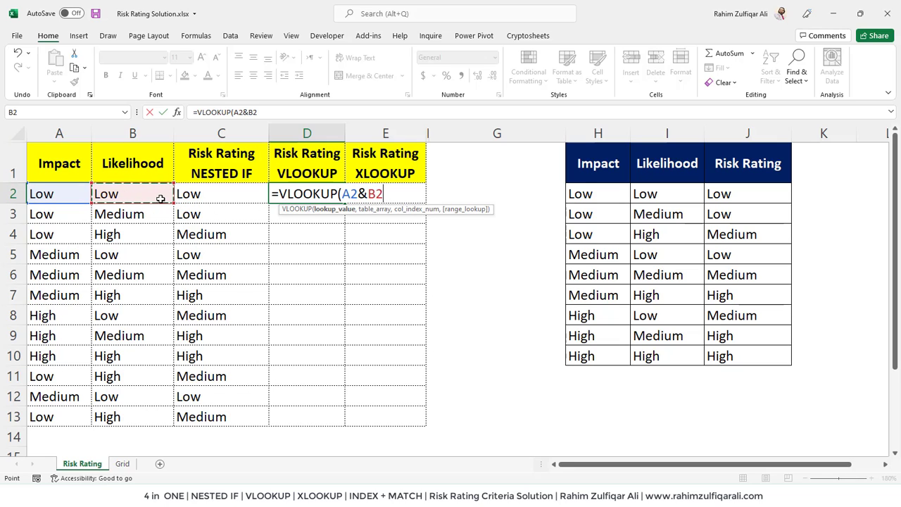
text(,)
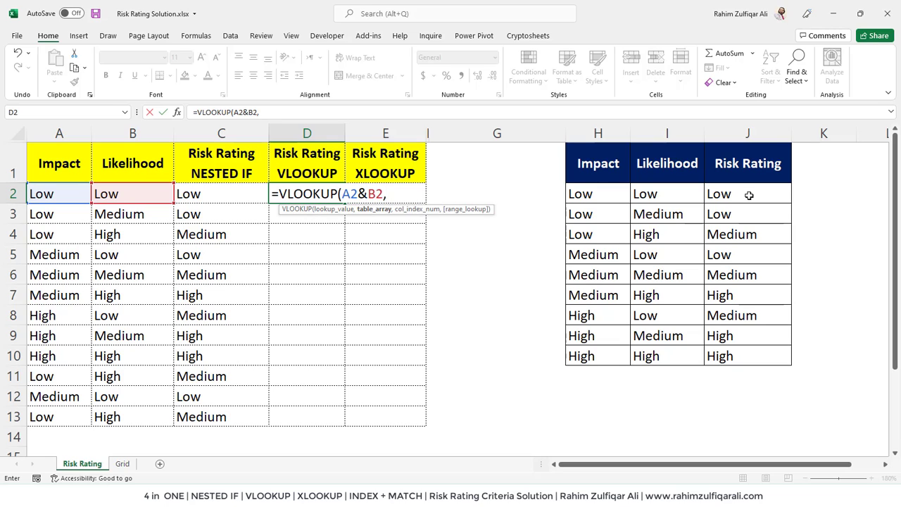
Step: Store the unfinished VLOOKUP formula in D2 as plain text by prefixing it with an apostrophe
click(283, 193)
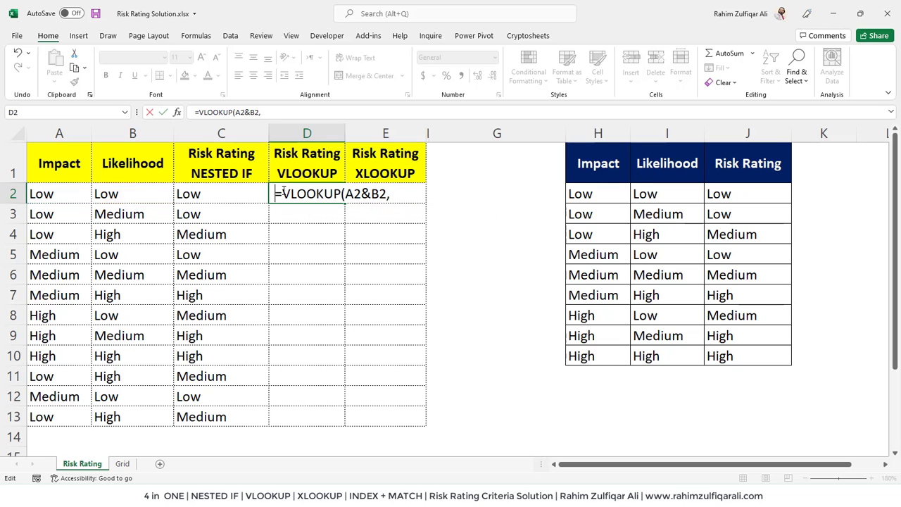
text(')
key(Return)
Step: Add the header Combo in G1 and narrow column G
click(535, 167)
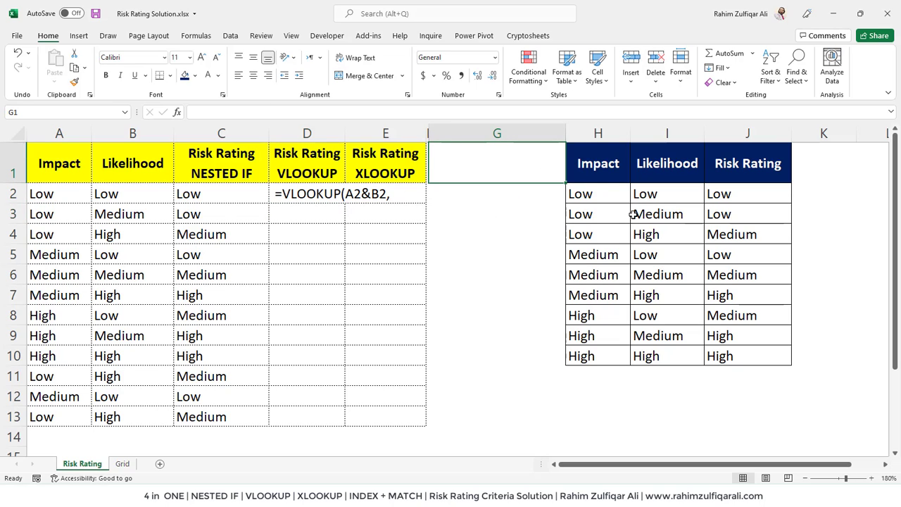
text(Combo)
key(Return)
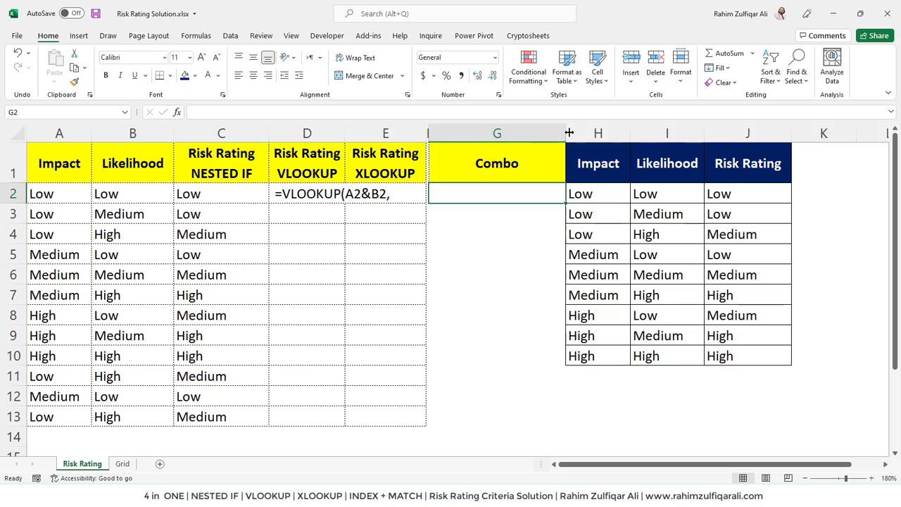
drag(567, 133, 512, 169)
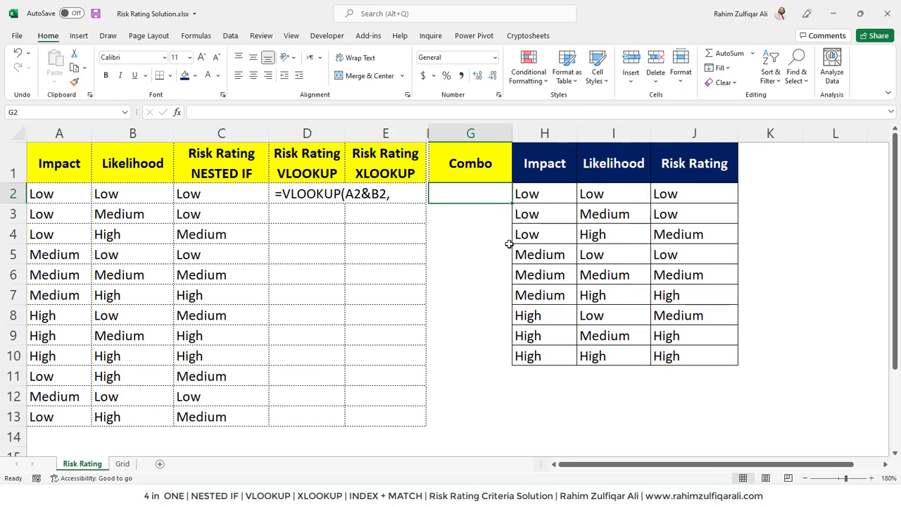
Step: Enter =H2&I2 in G2 to join impact and likelihood, and fill the formula down to G10
text(=)
click(541, 195)
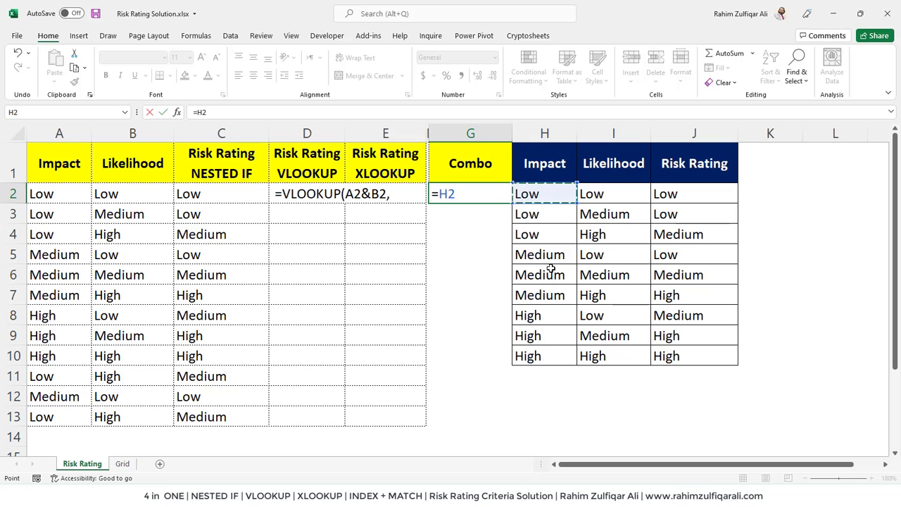
text(&)
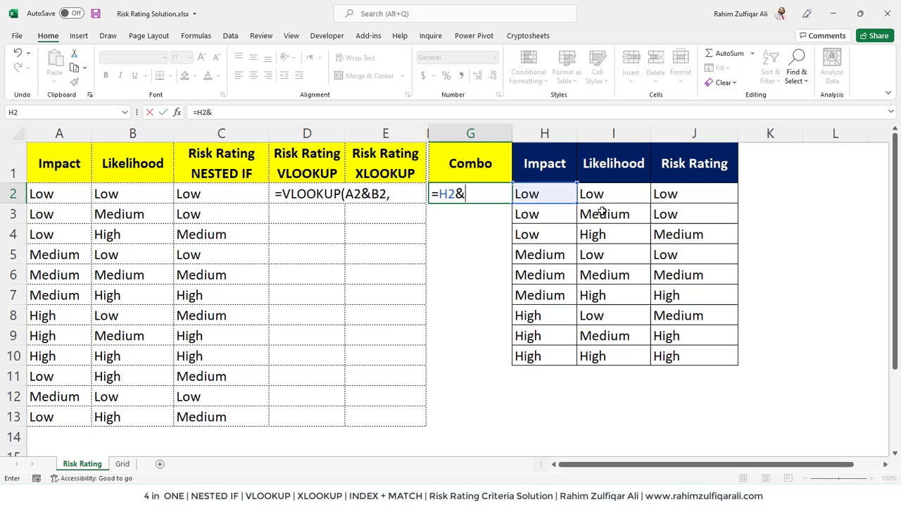
click(603, 196)
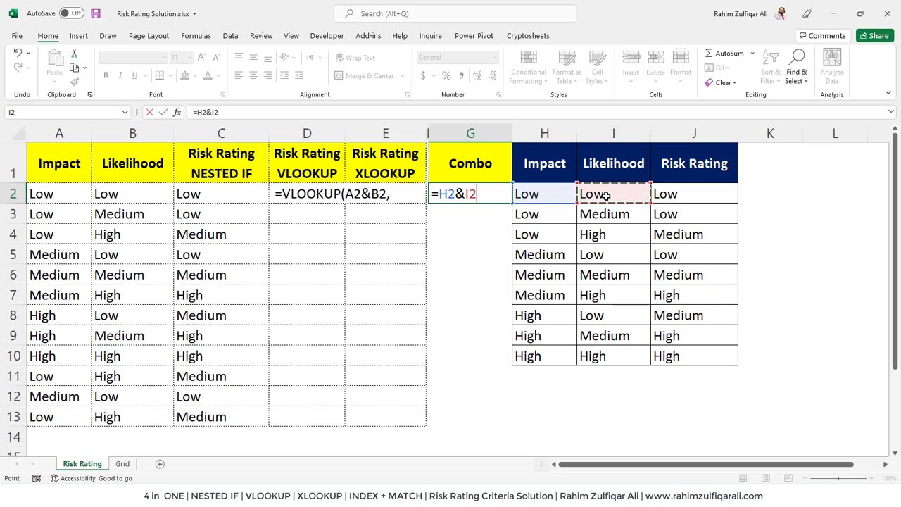
key(Return)
click(485, 194)
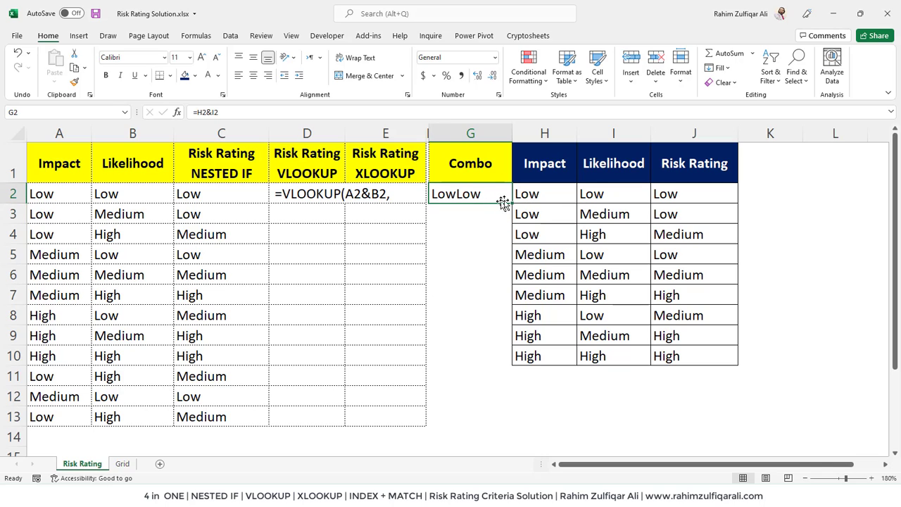
drag(512, 204, 507, 365)
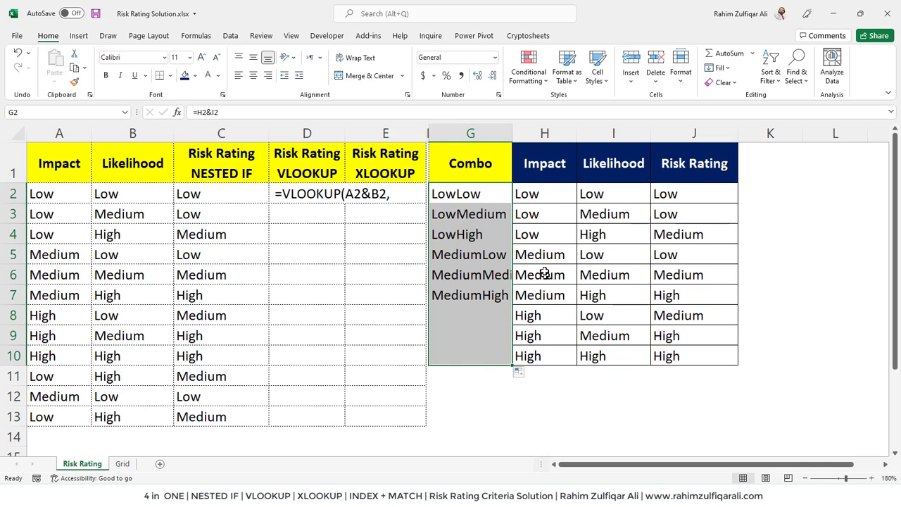
Step: Give the Combo header a dark blue fill and white text, and widen column F as a gap between the tables
click(471, 163)
click(187, 76)
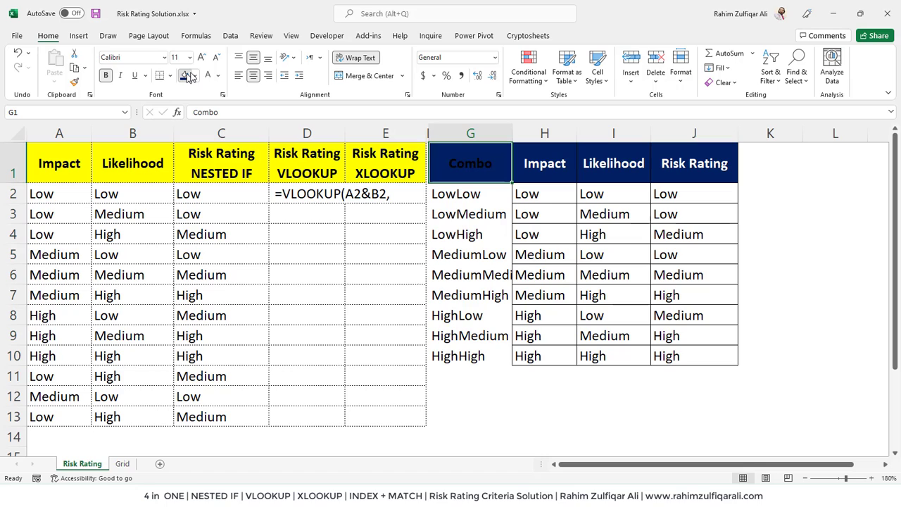
click(208, 75)
click(497, 214)
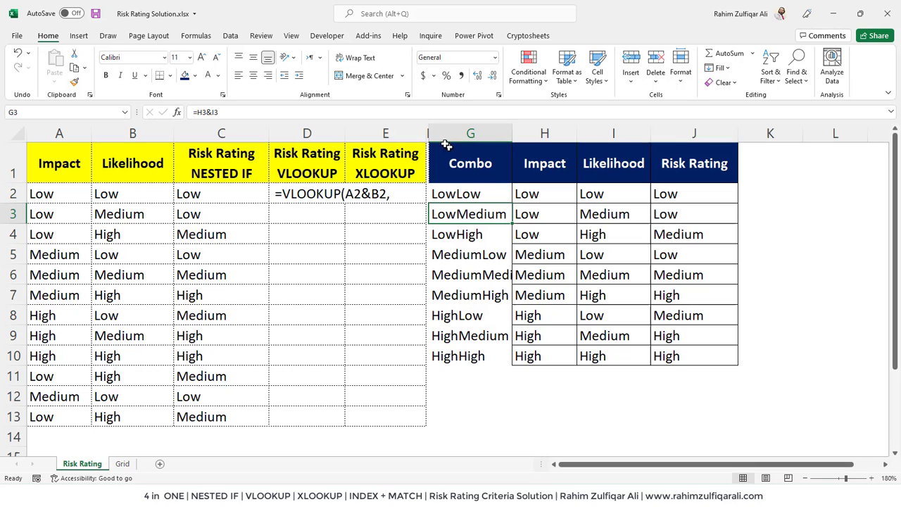
drag(428, 133, 454, 133)
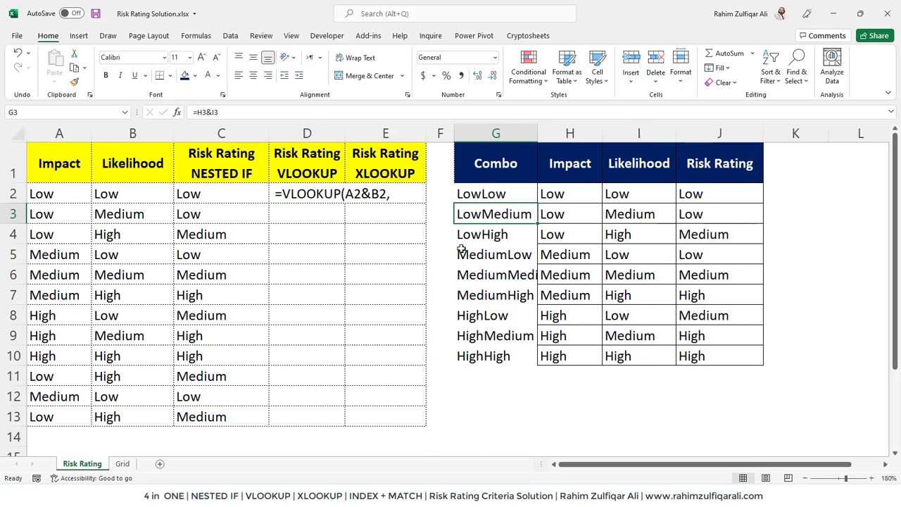
Step: Turn the text in D2 back into a live VLOOKUP formula, ready for its table array
double_click(280, 193)
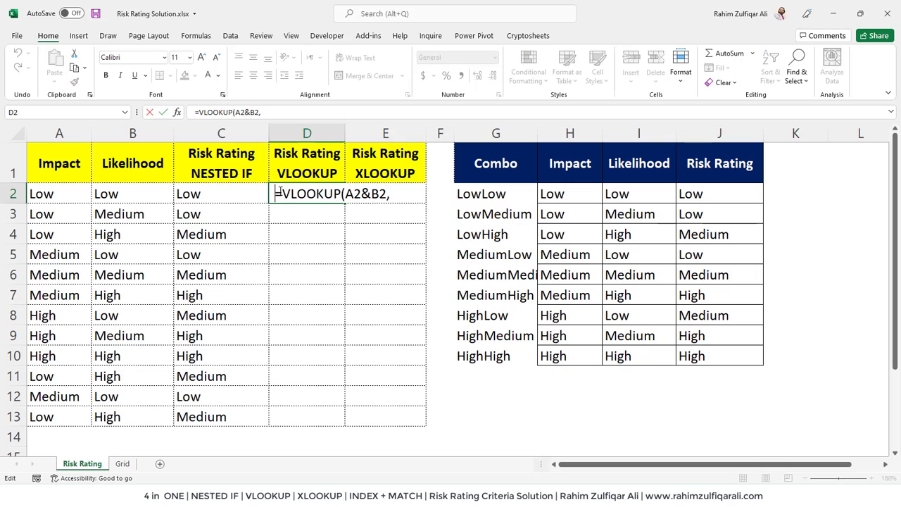
key(Left)
key(Left)
key(Left)
key(Left)
key(Left)
key(Left)
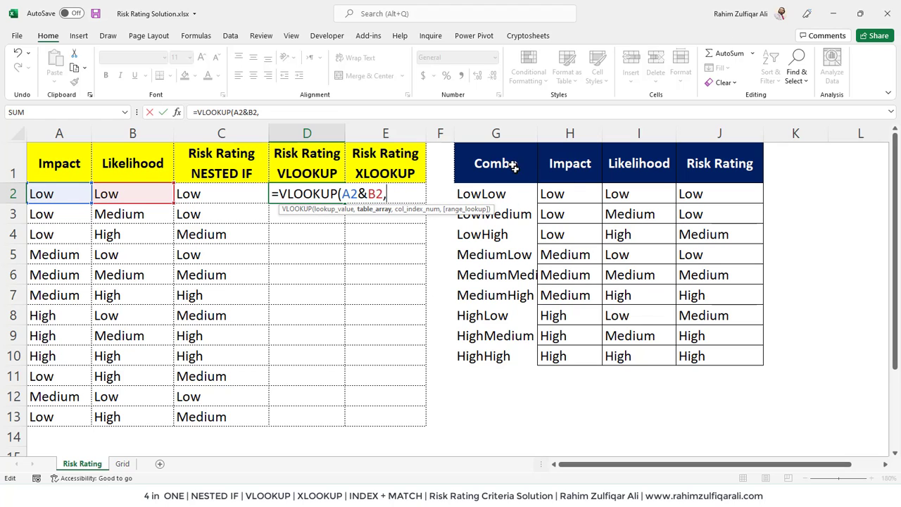
Step: Set the table array of D2's VLOOKUP to the absolute range $G$1:$J$10
drag(512, 169, 743, 352)
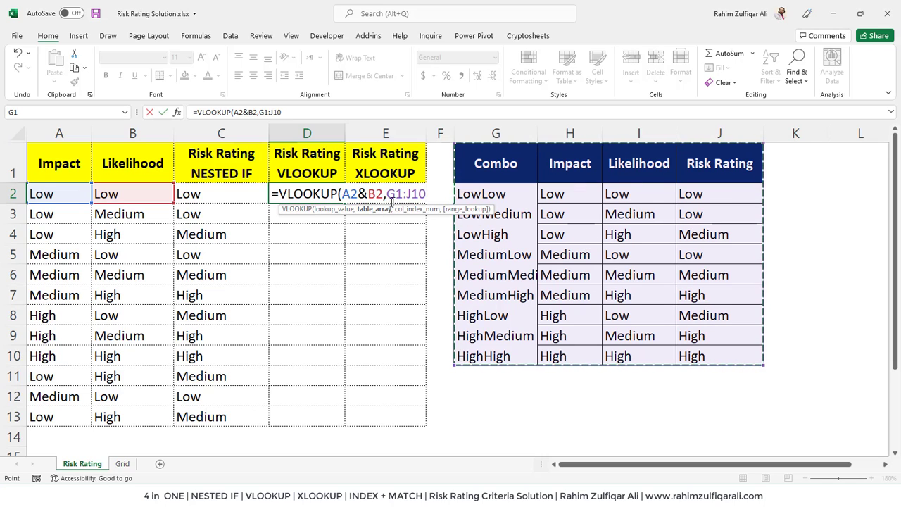
drag(387, 194, 434, 194)
key(F4)
click(434, 194)
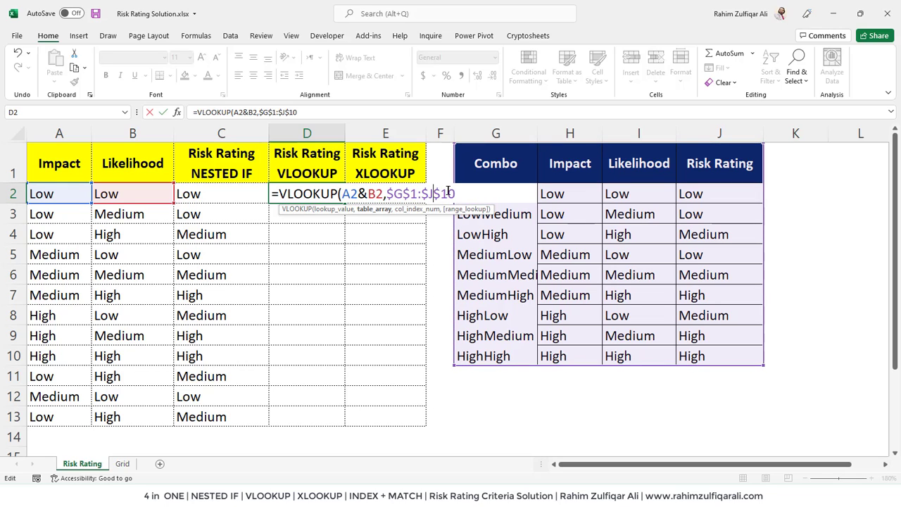
Step: Complete D2's VLOOKUP with column index 4 and FALSE for an exact match
text(,4)
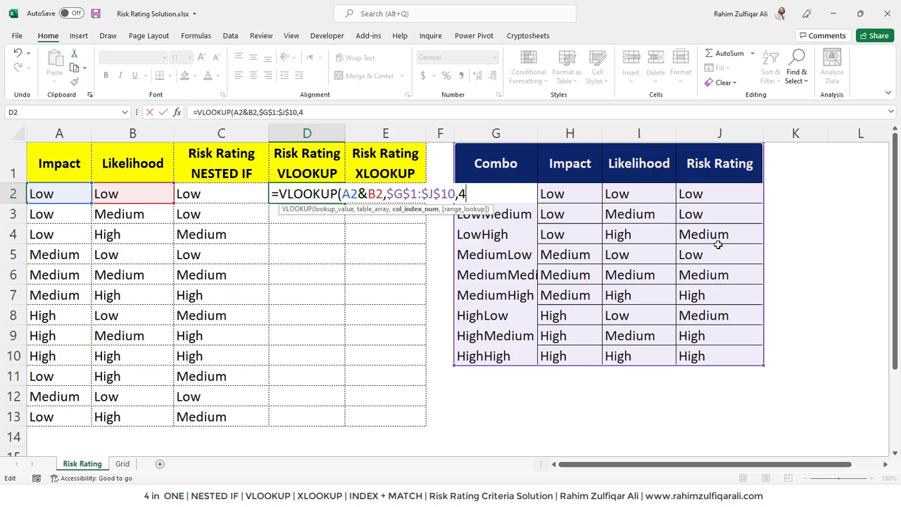
text(,)
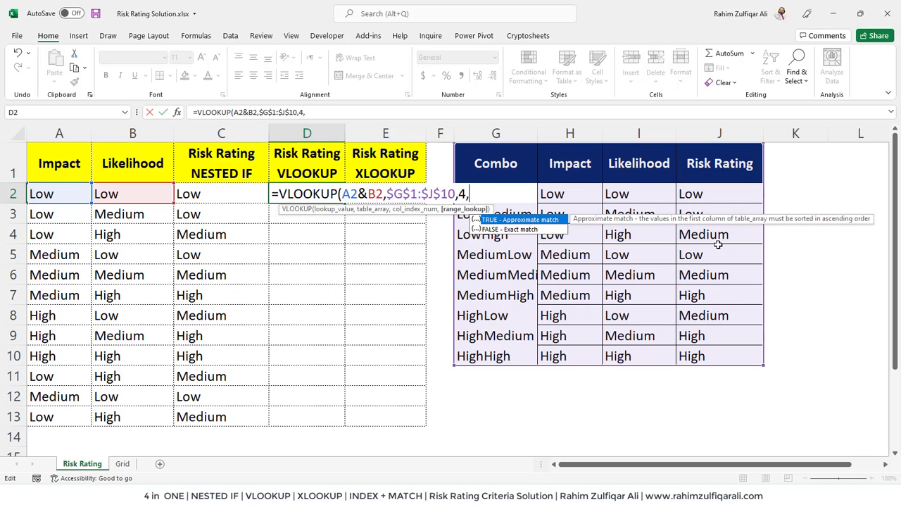
text(false))
key(Return)
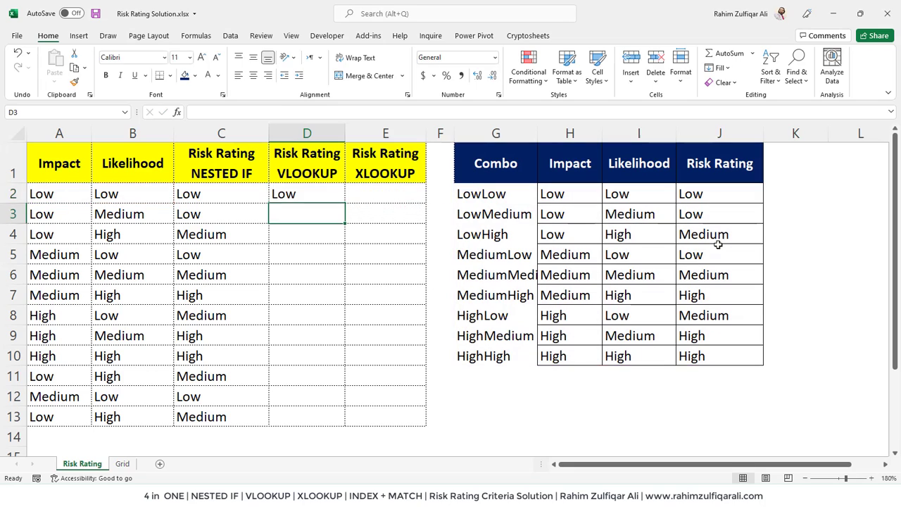
Step: Fill the VLOOKUP formula from D2 down to D13
key(Up)
key(Left)
key(ctrl+Down)
key(Right)
key(ctrl+shift+Up)
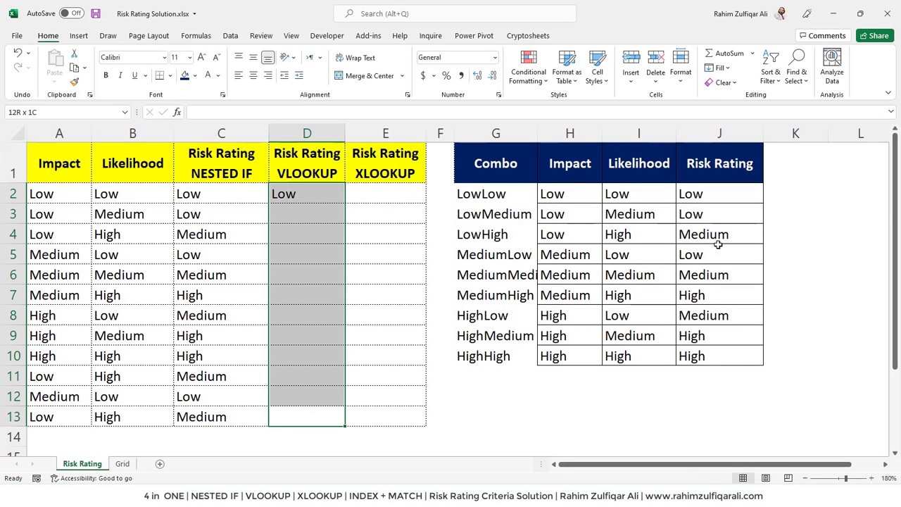
key(ctrl+d)
Step: Inspect the nested IF formula in C2 for comparison with the VLOOKUP column, leaving it as it is
key(Left)
key(ctrl+Up)
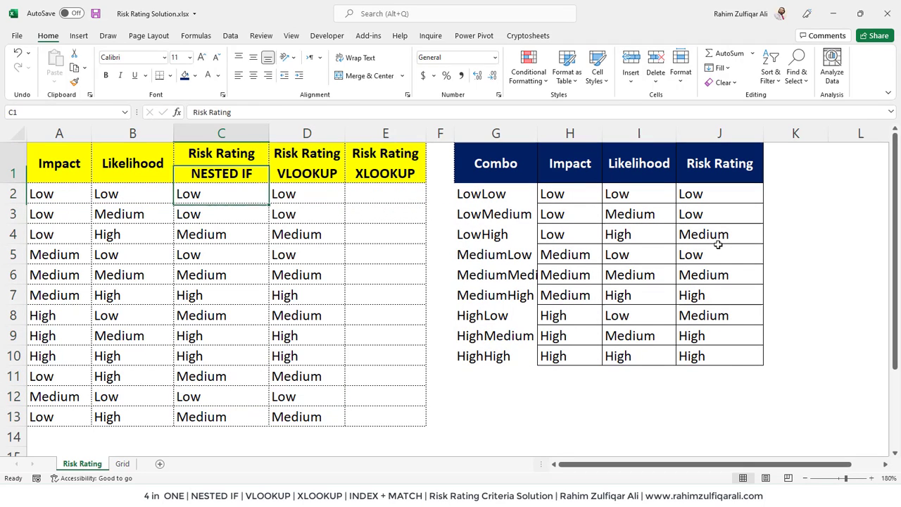
key(Down)
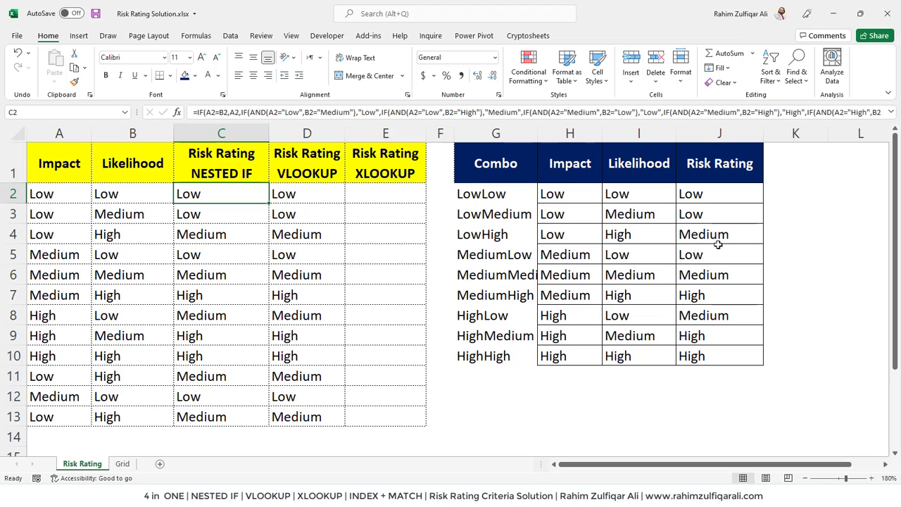
key(F2)
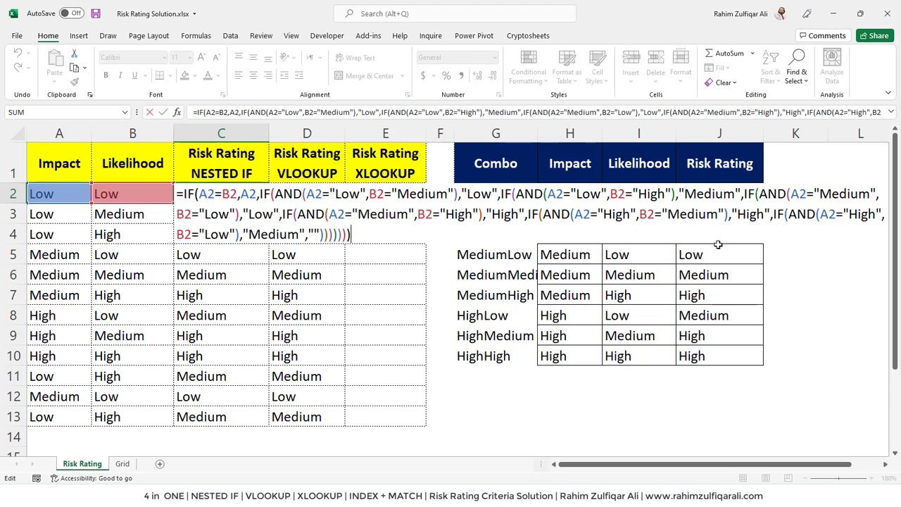
key(Escape)
Step: Compare the nested IF ratings in column C with the VLOOKUP ratings in D2:D13
key(ctrl+shift+Down)
key(Right)
key(shift+Down)
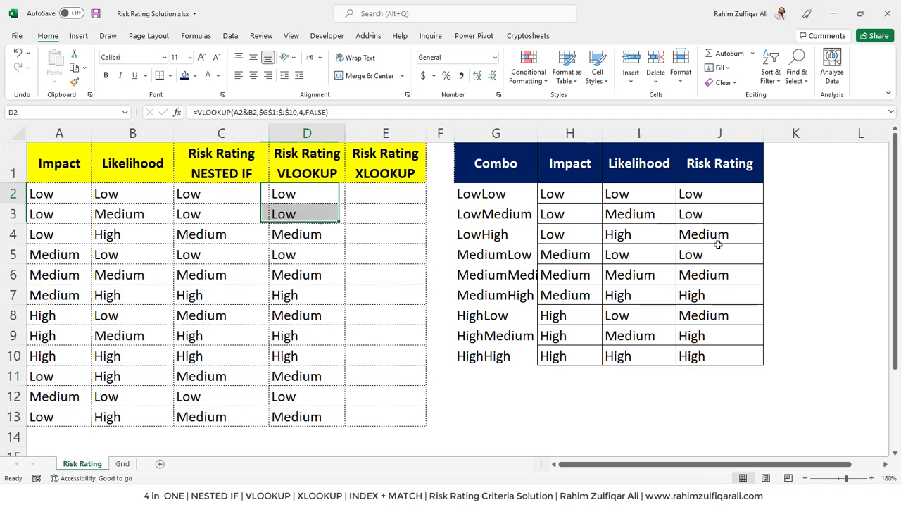
key(shift+Up)
key(ctrl+shift+Down)
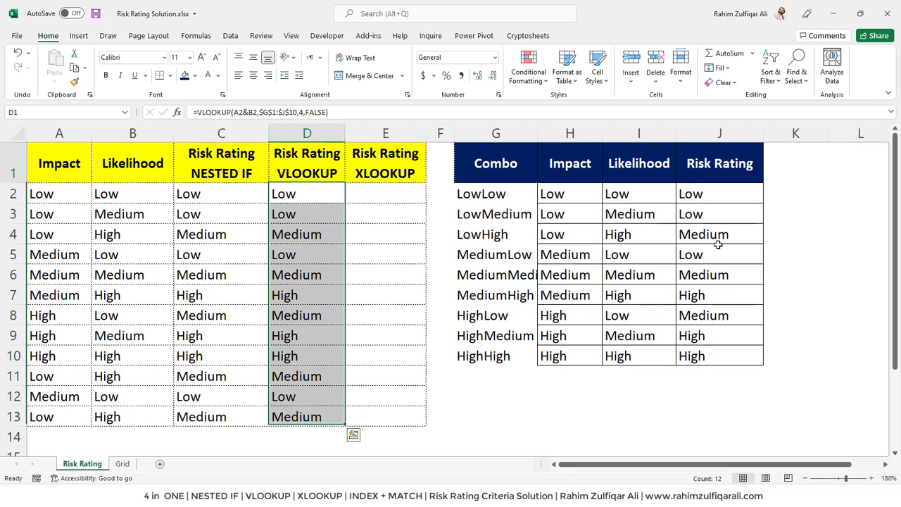
key(ctrl+shift+Up)
key(Down)
key(Down)
key(Down)
key(Down)
key(Down)
key(Down)
key(Down)
key(Down)
key(Down)
key(Up)
key(Up)
key(Up)
key(Up)
key(Up)
key(Up)
key(Up)
key(Up)
key(Up)
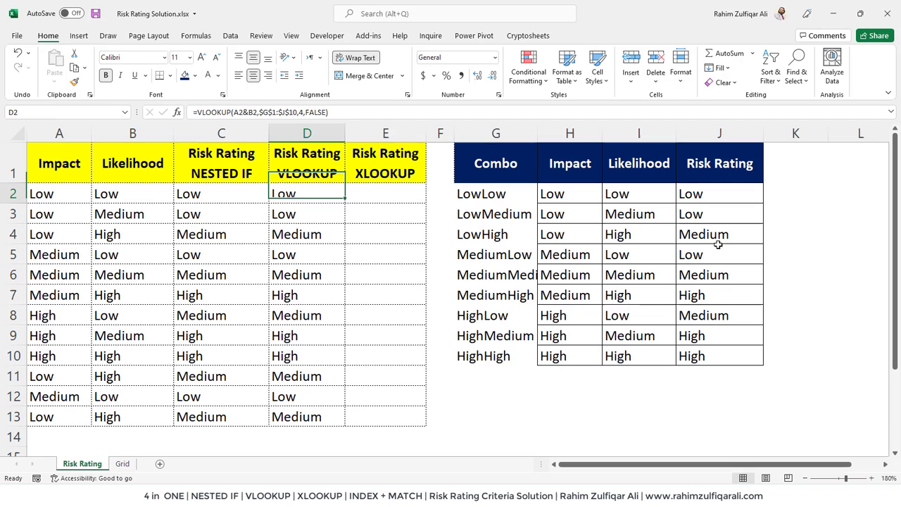
Step: Inspect the VLOOKUP formula in D2 and the combined keys in the Combo column G2:G10
key(F2)
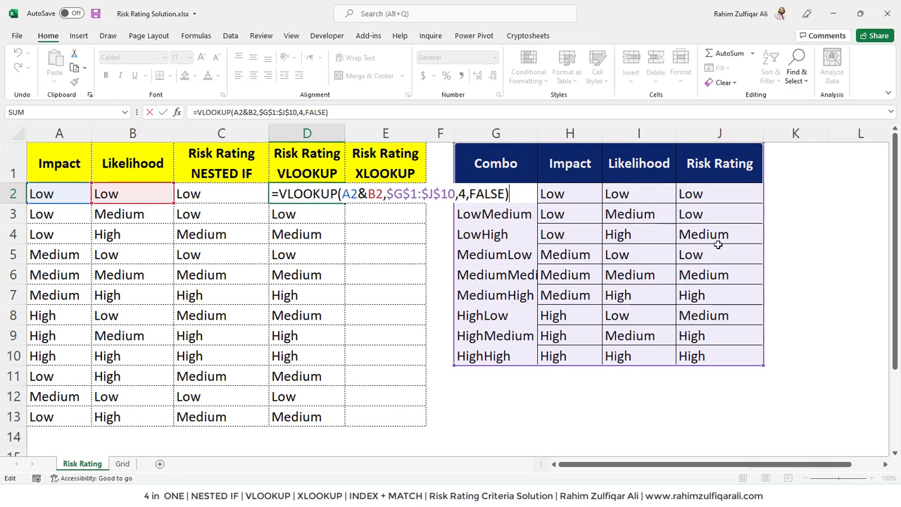
key(Tab)
key(Right)
key(Right)
key(ctrl+shift+Down)
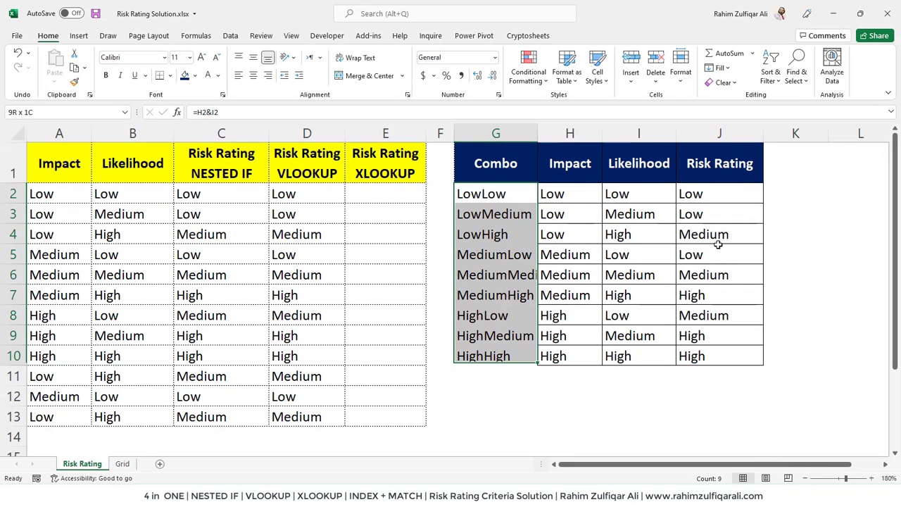
Step: Start an XLOOKUP formula in E2 with the combined impact and likelihood A2&B2 as the lookup value
key(ctrl+shift+Up)
key(Left)
key(Left)
key(Left)
key(Right)
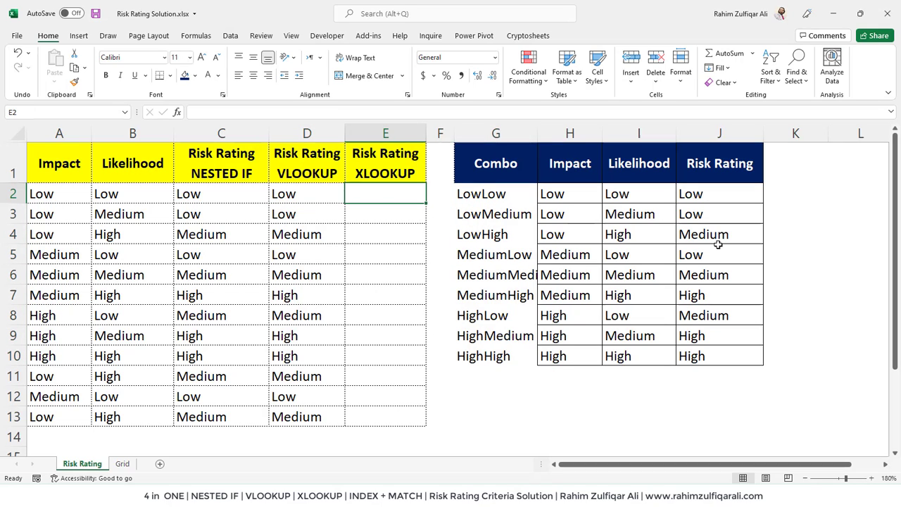
text(=xlo)
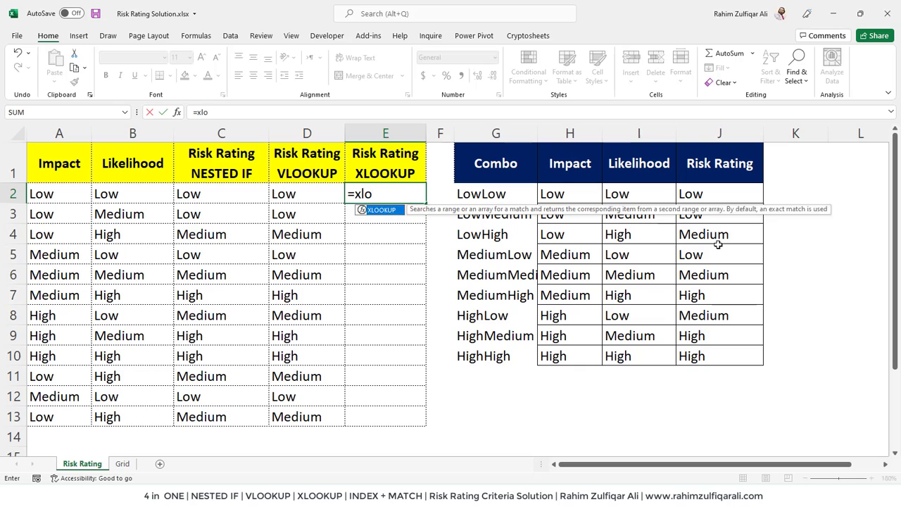
key(Tab)
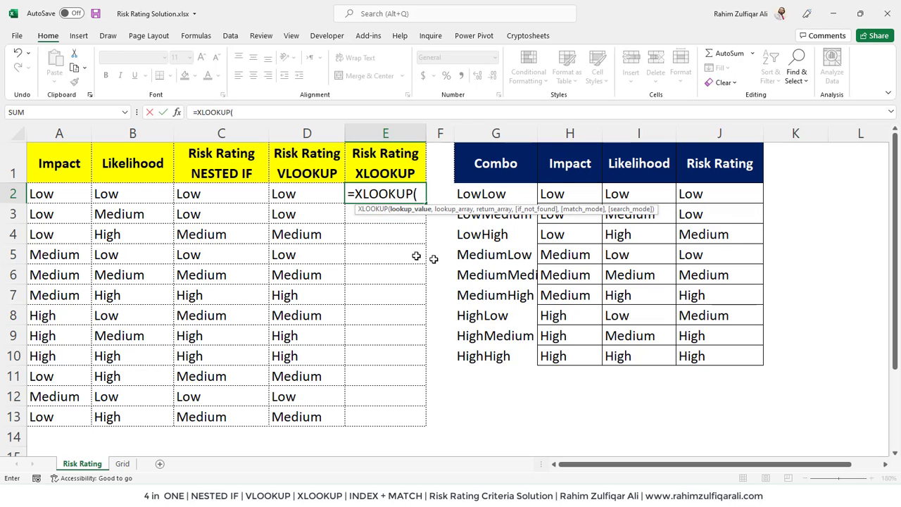
click(64, 187)
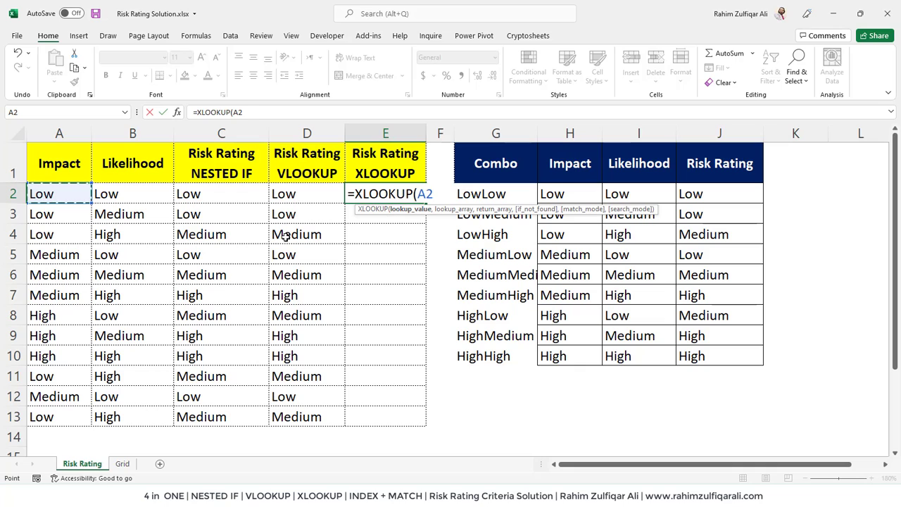
text(&)
click(115, 199)
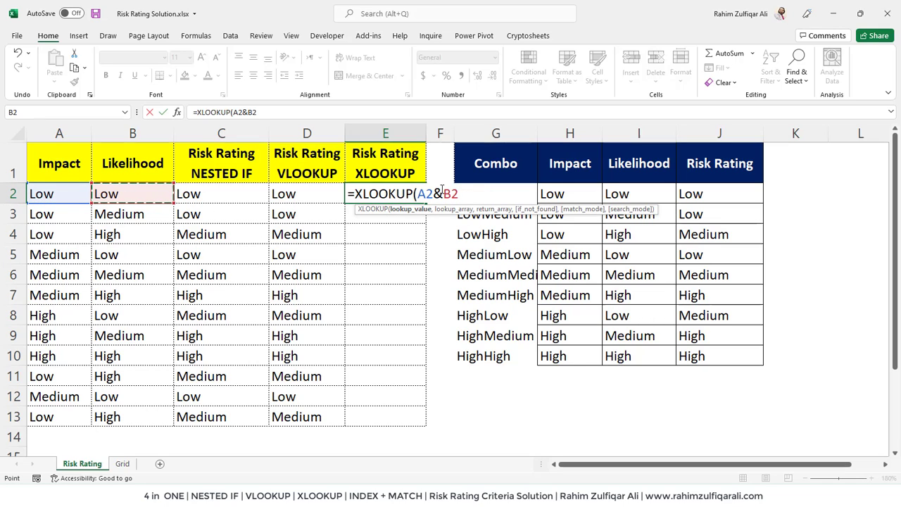
text(,)
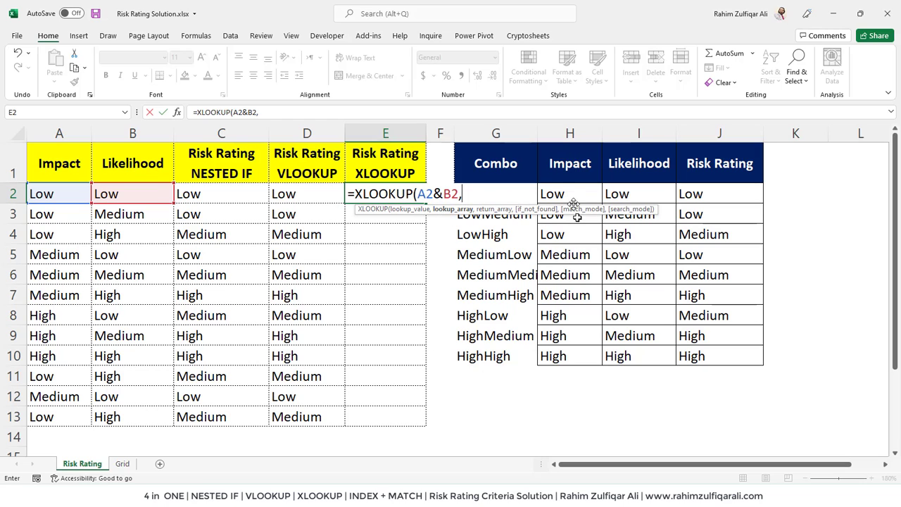
Step: Set the XLOOKUP lookup array to the joined absolute ranges $H$2:$H$10&$I$2:$I$10
drag(569, 193, 579, 345)
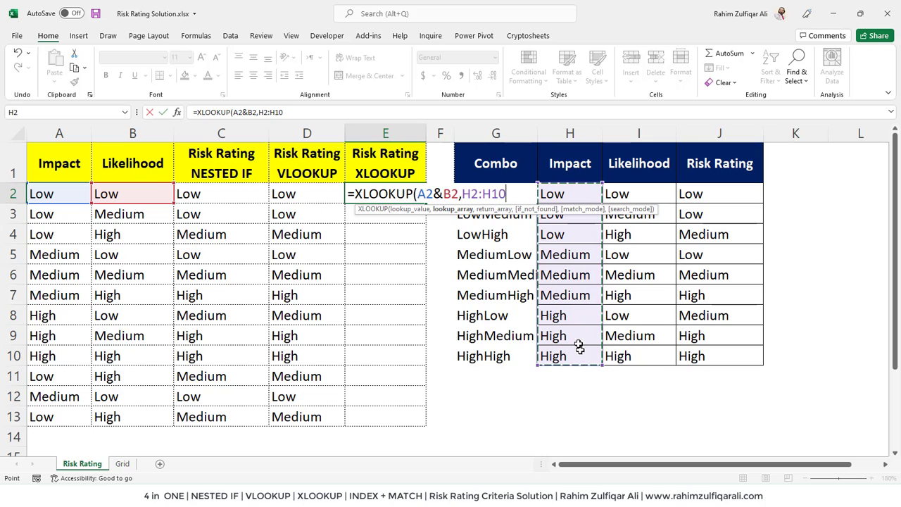
key(F4)
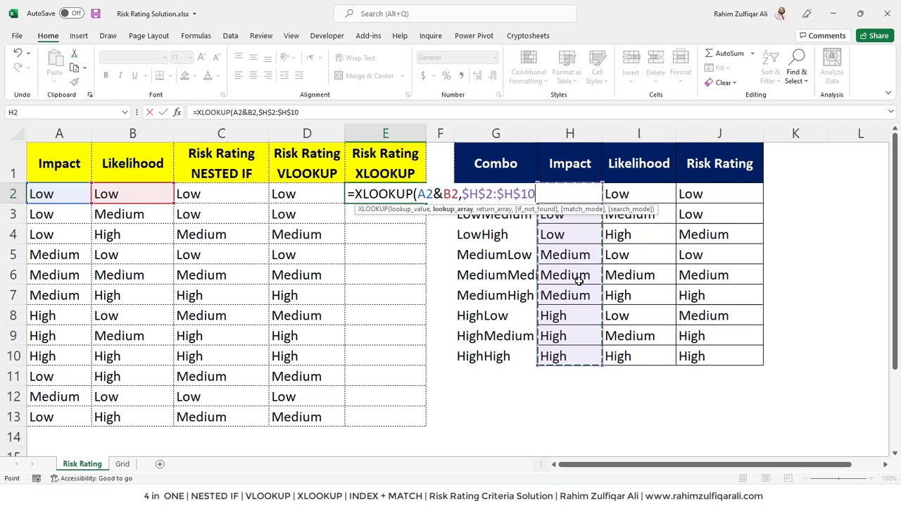
text(&)
drag(651, 196, 648, 329)
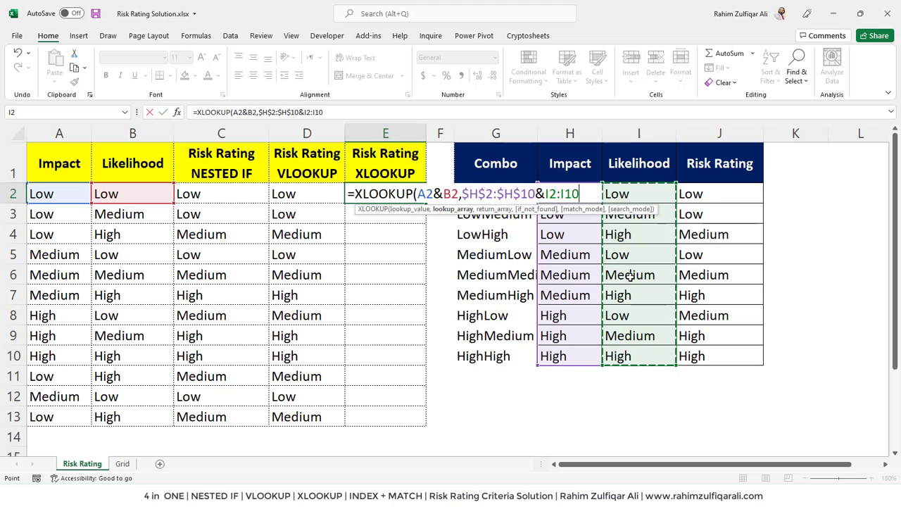
key(F4)
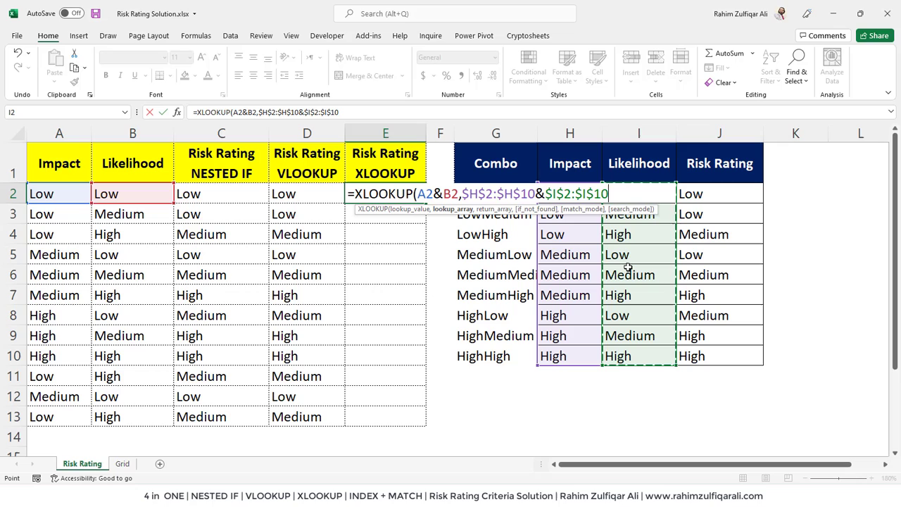
text(,)
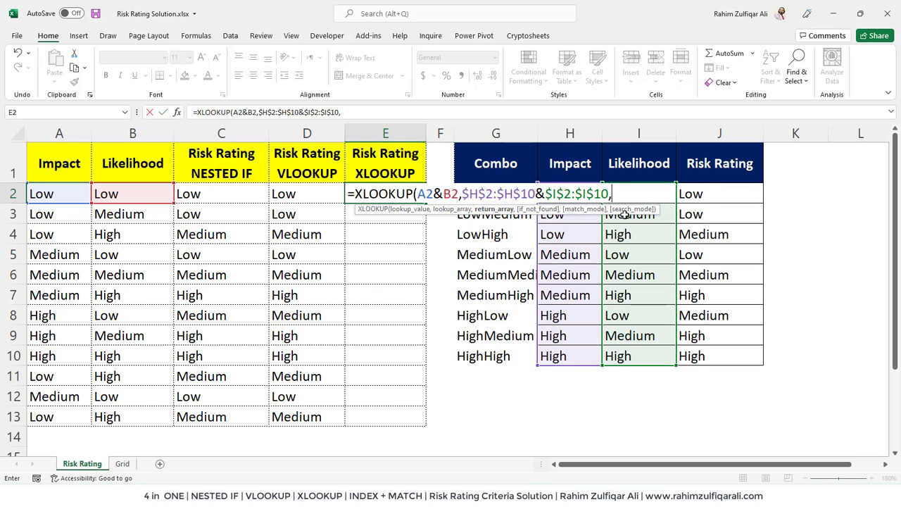
Step: Complete the XLOOKUP with return array $J$2:$J$10, an empty if_not_found and exact match 0, and fill it down to E13
drag(708, 195, 708, 357)
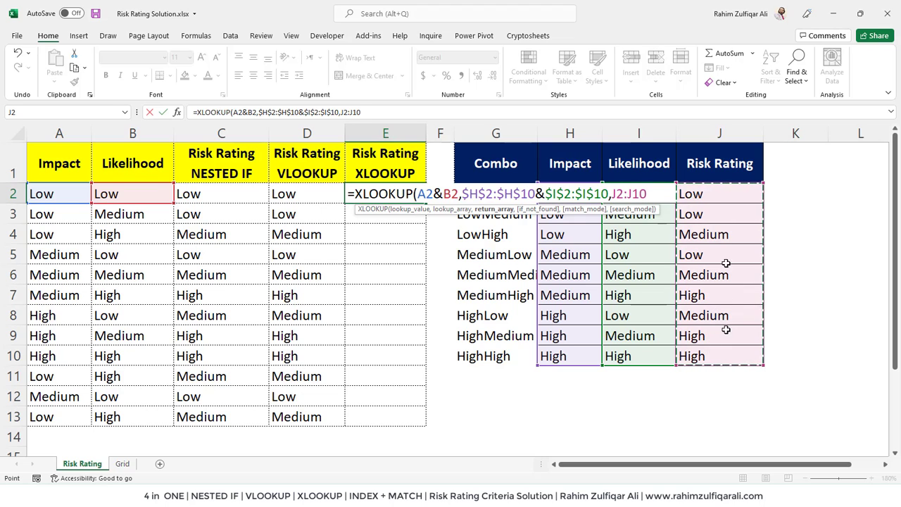
key(F4)
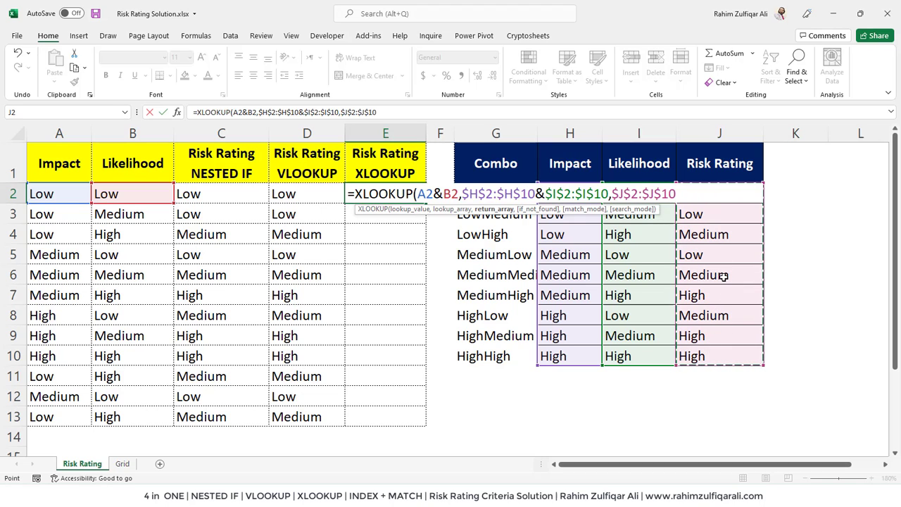
text(,)
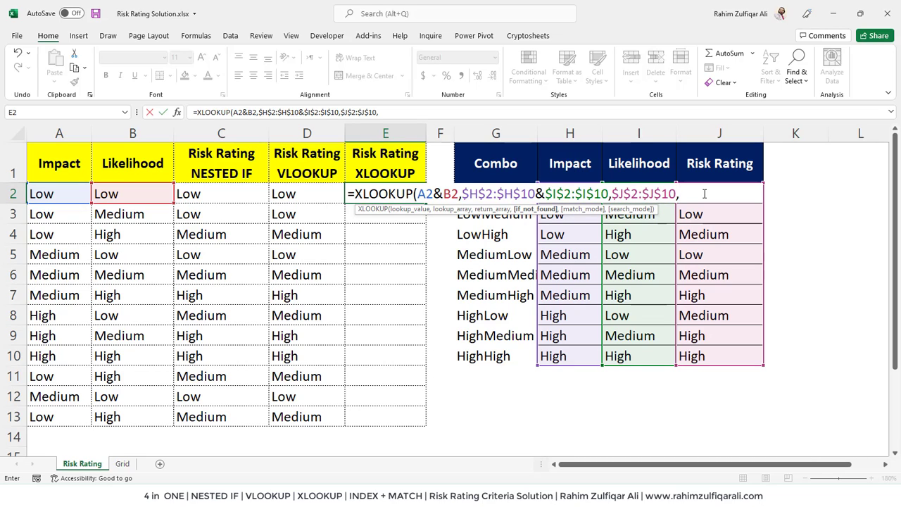
text(,)
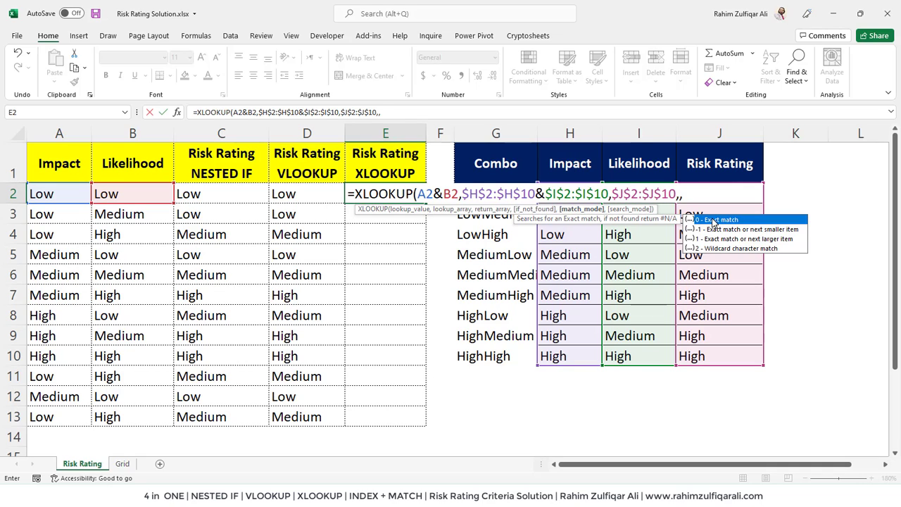
double_click(714, 220)
text())
key(Return)
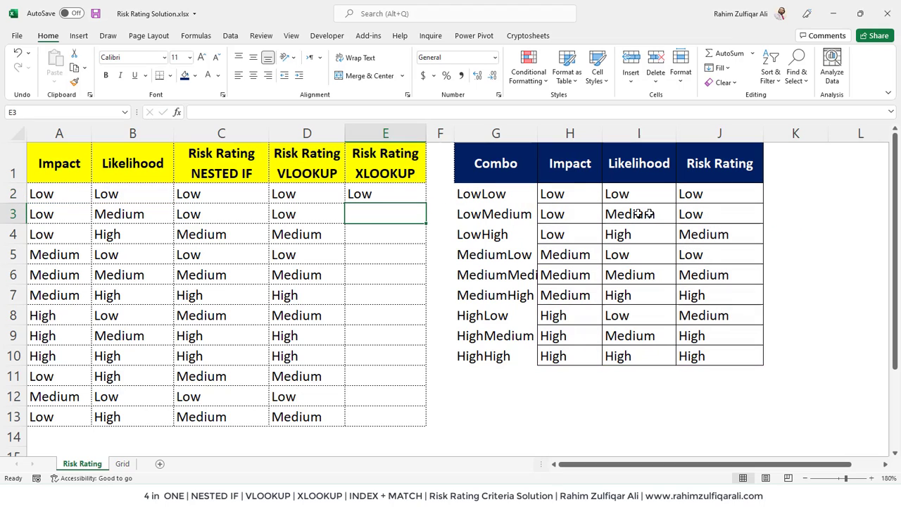
click(412, 195)
drag(425, 204, 409, 421)
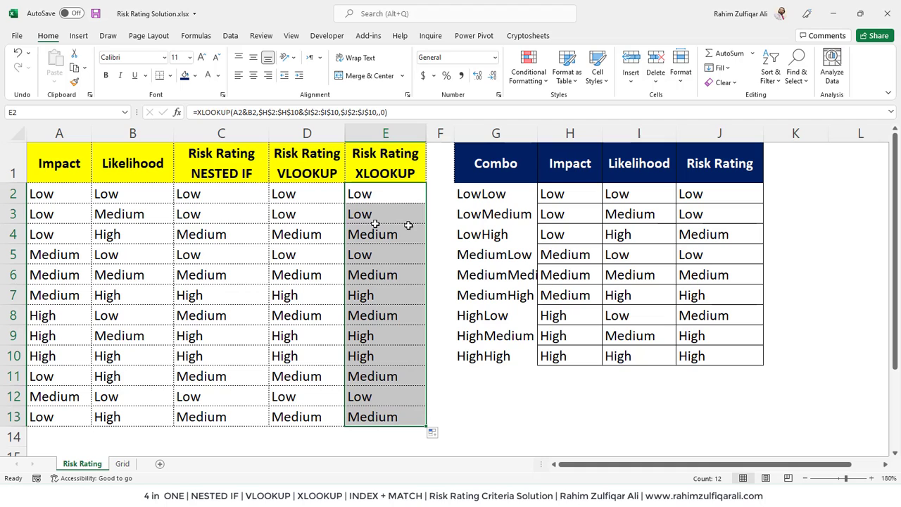
Step: Compare the nested IF, VLOOKUP and XLOOKUP ratings across columns C, D and E
drag(313, 199, 308, 406)
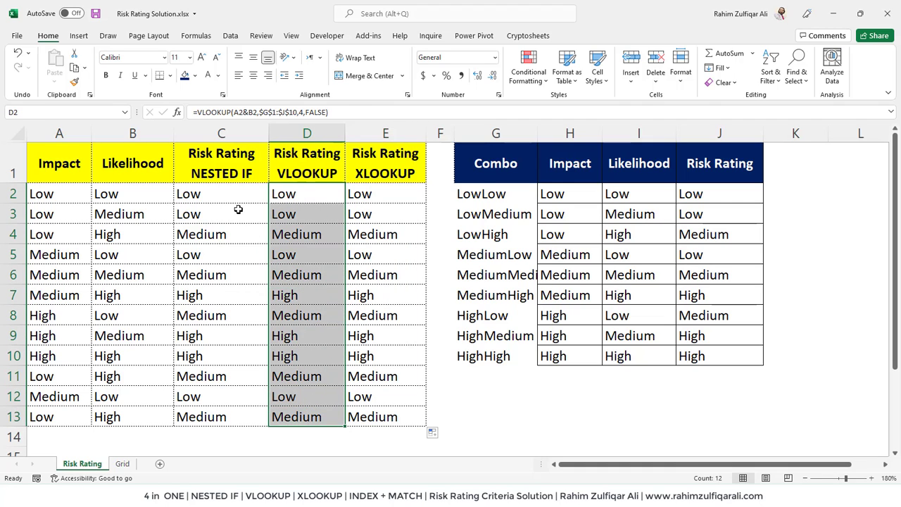
drag(237, 199, 247, 401)
drag(310, 199, 326, 386)
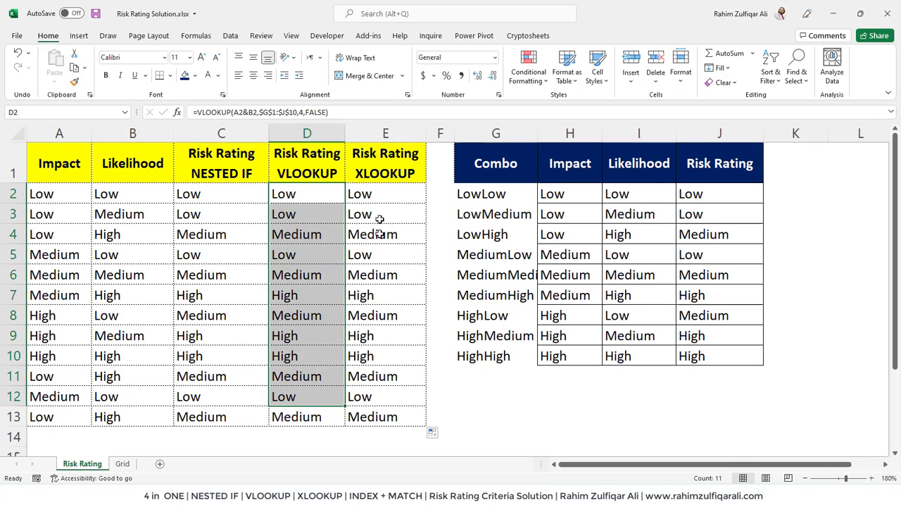
drag(373, 199, 402, 412)
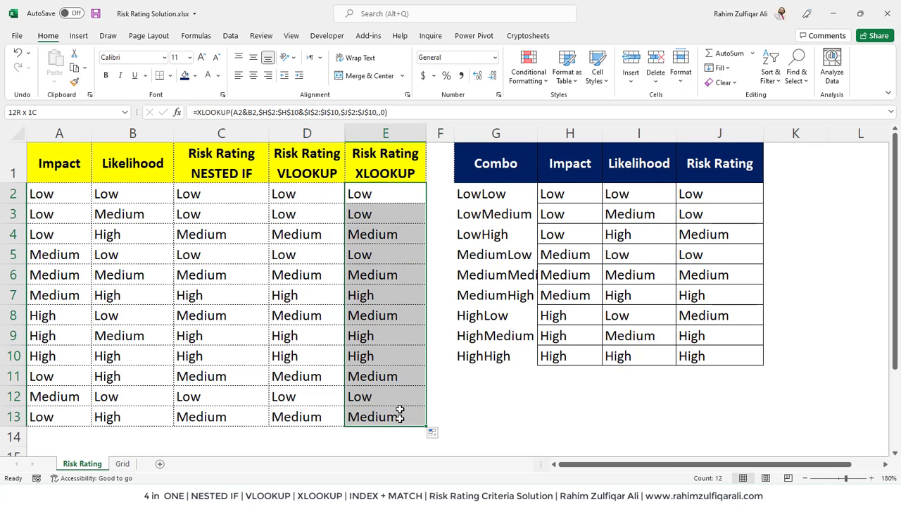
Step: Inspect the XLOOKUP formula in E2 and the nested IF formula in C2, leaving both as they are
double_click(388, 194)
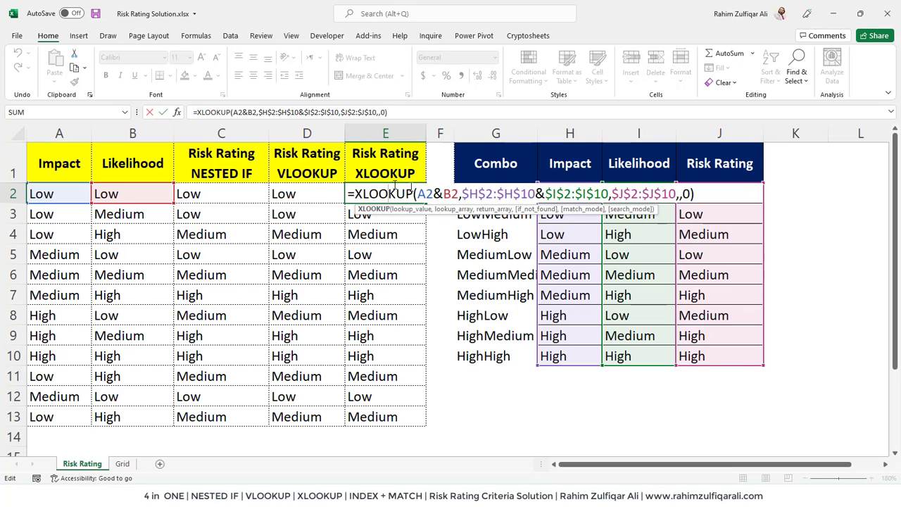
key(Escape)
double_click(240, 194)
key(Escape)
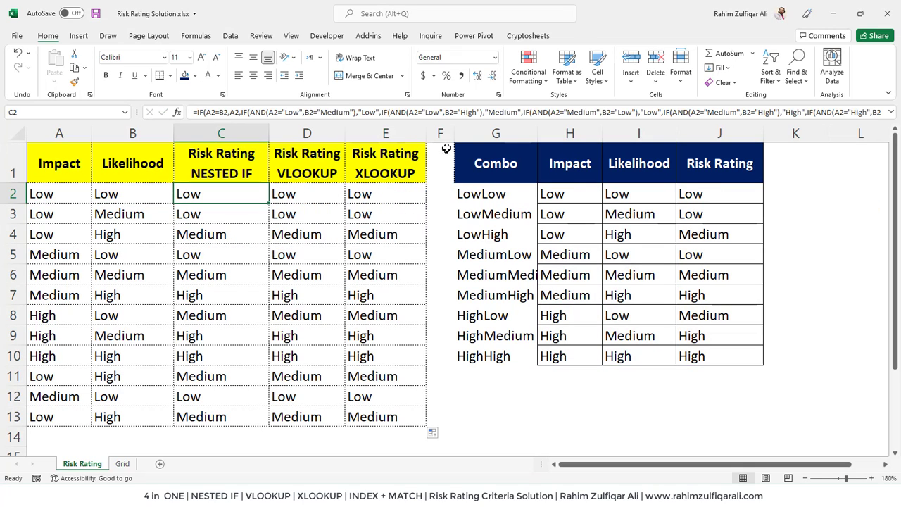
Step: Widen column F and copy the Risk Rating XLOOKUP header from E1 into F1
drag(454, 133, 518, 133)
click(470, 173)
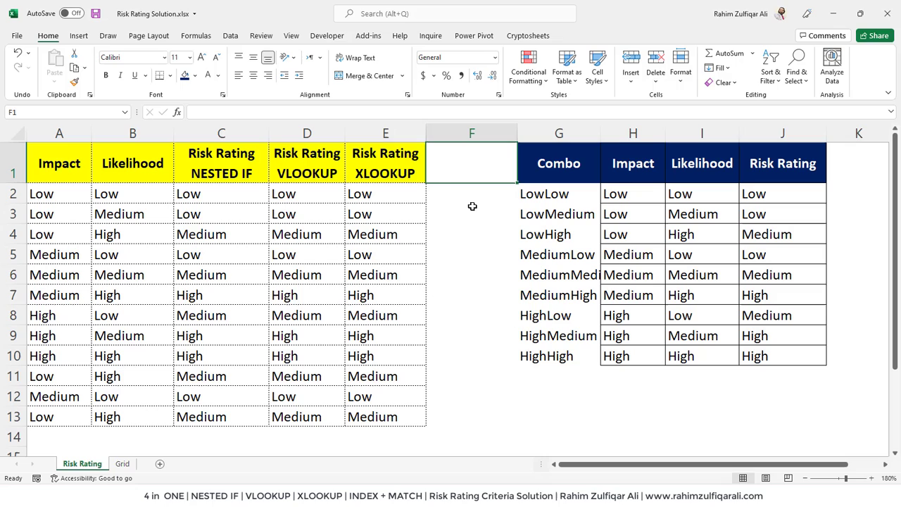
click(403, 169)
key(Right)
key(ctrl+r)
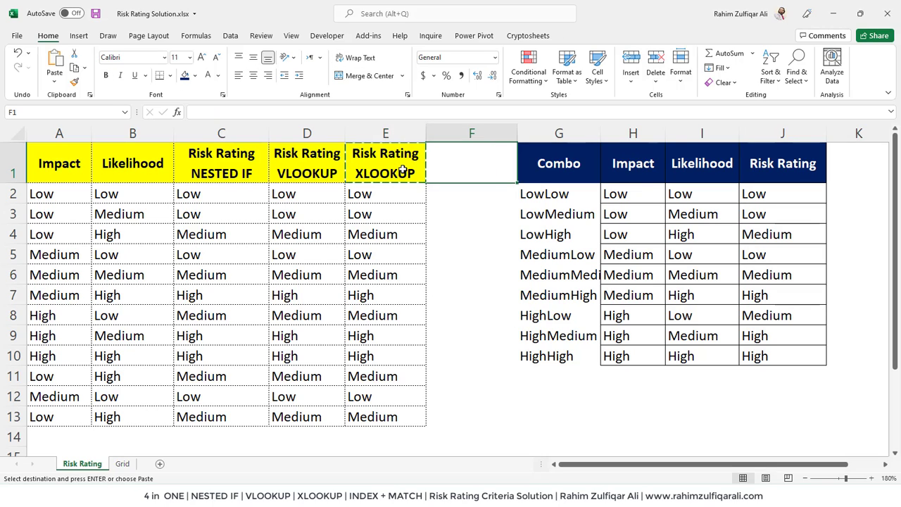
Step: Replace XLOOKUP in the F1 header with "index + match"
key(F2)
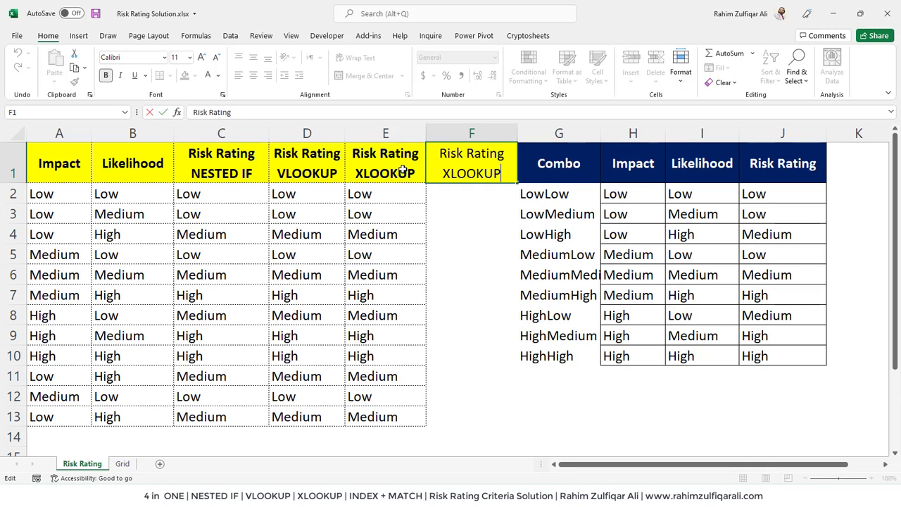
key(ctrl+shift+Left)
text(inde)
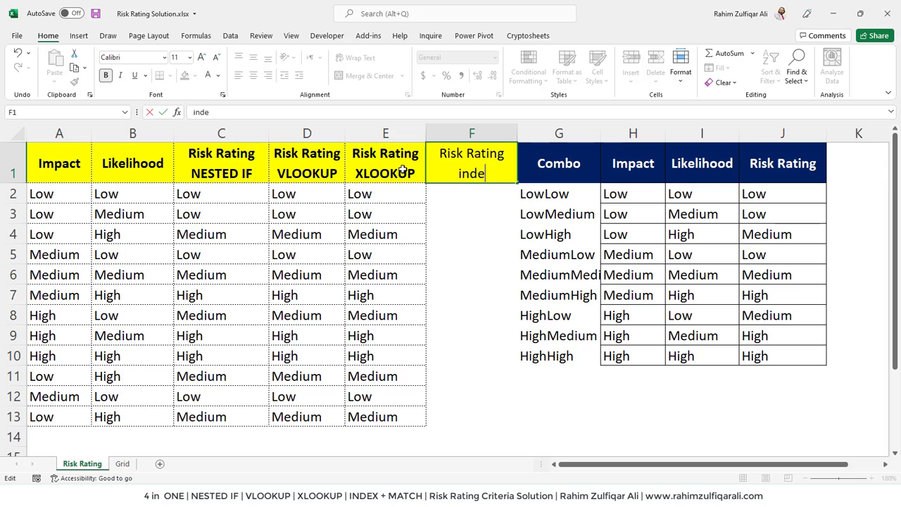
text(x + match)
key(Return)
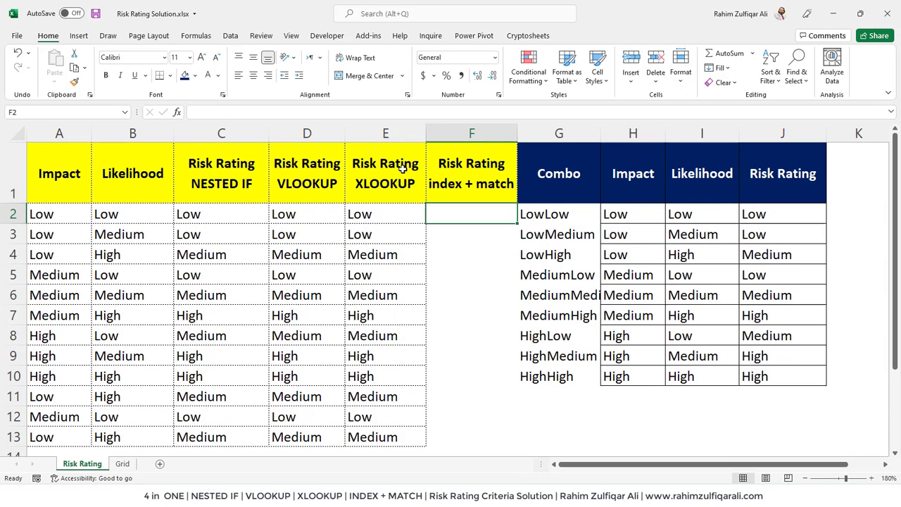
Step: Start an INDEX formula in F2 with the absolute Risk Rating range $J$2:$J$10 as its array
text(=inde)
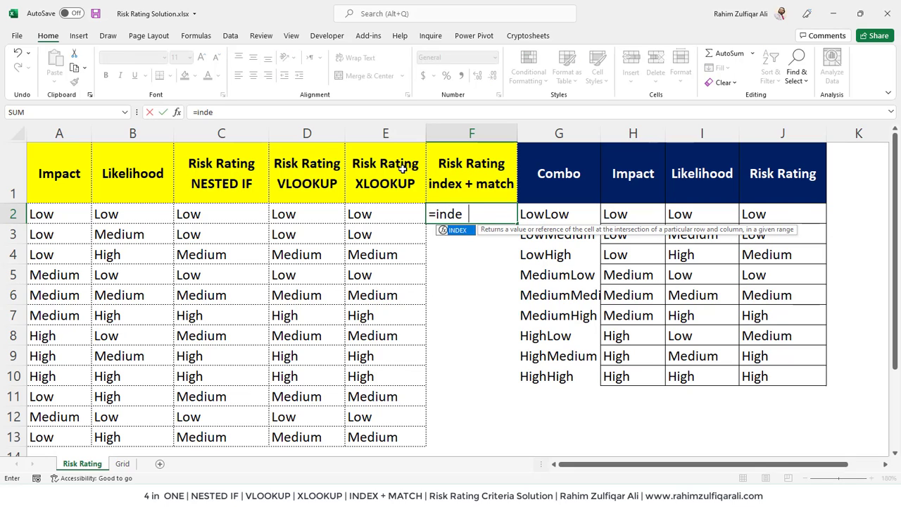
key(Tab)
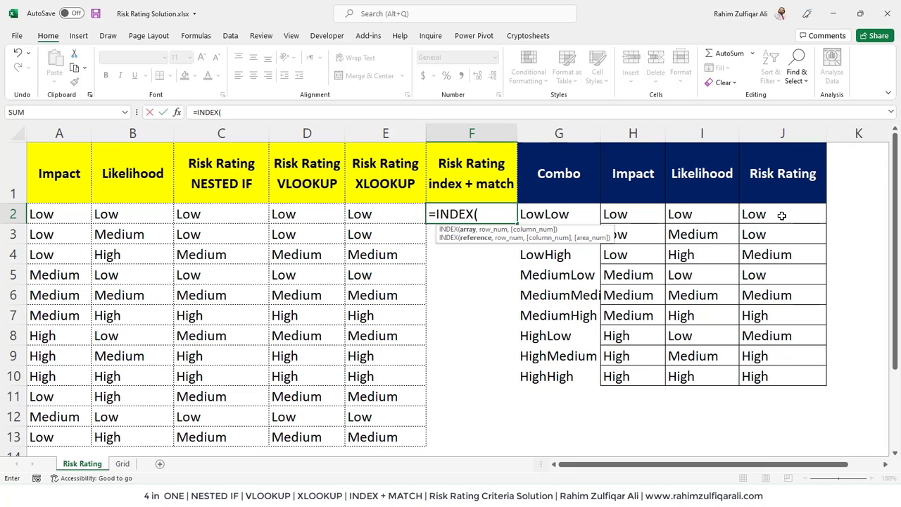
drag(782, 214, 779, 372)
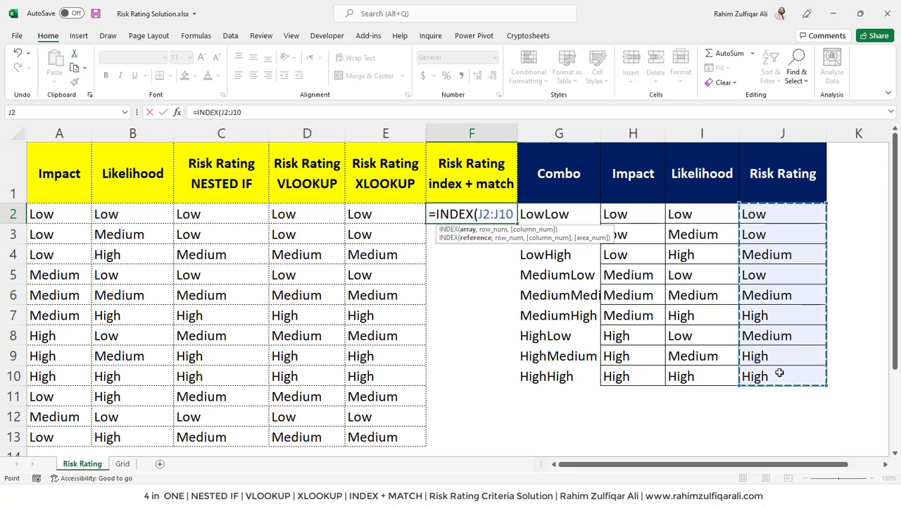
key(F4)
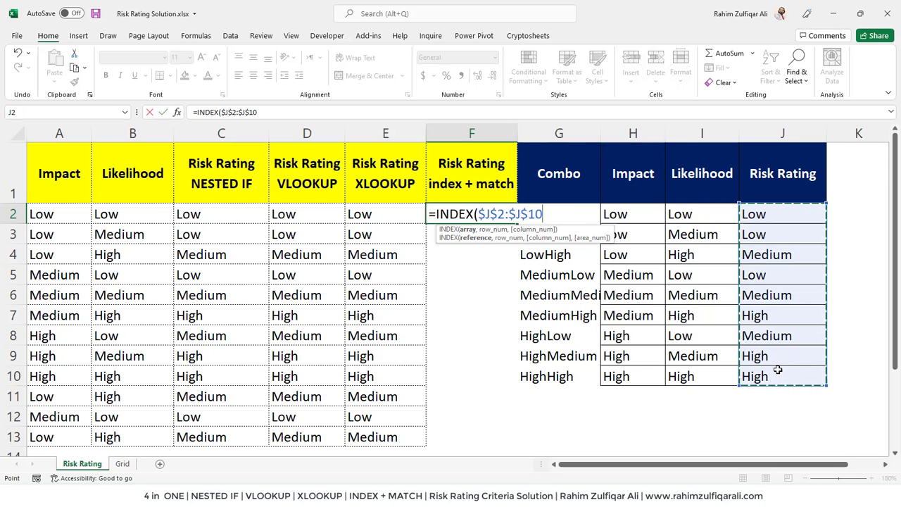
Step: Nest a MATCH function as the row number of the F2 INDEX formula, with A2&B2 as its lookup value
text(,match)
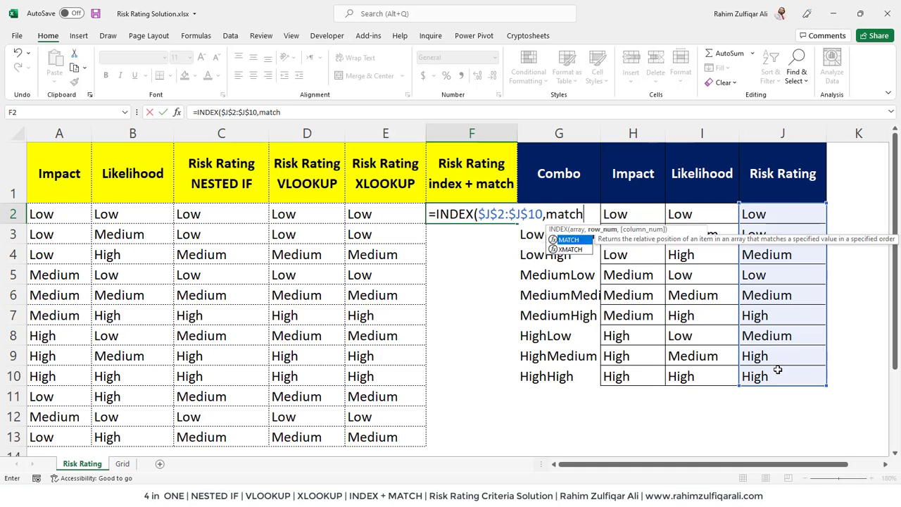
key(Tab)
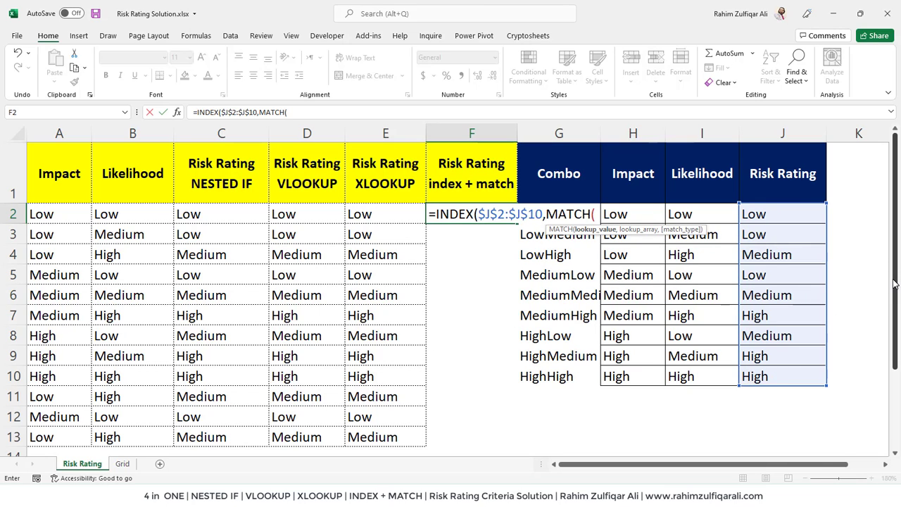
click(54, 213)
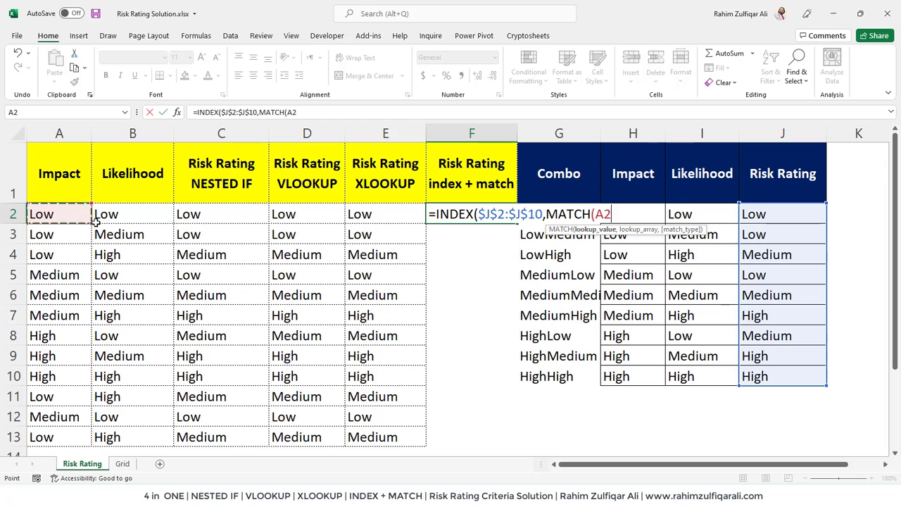
text(&)
click(103, 215)
text(,)
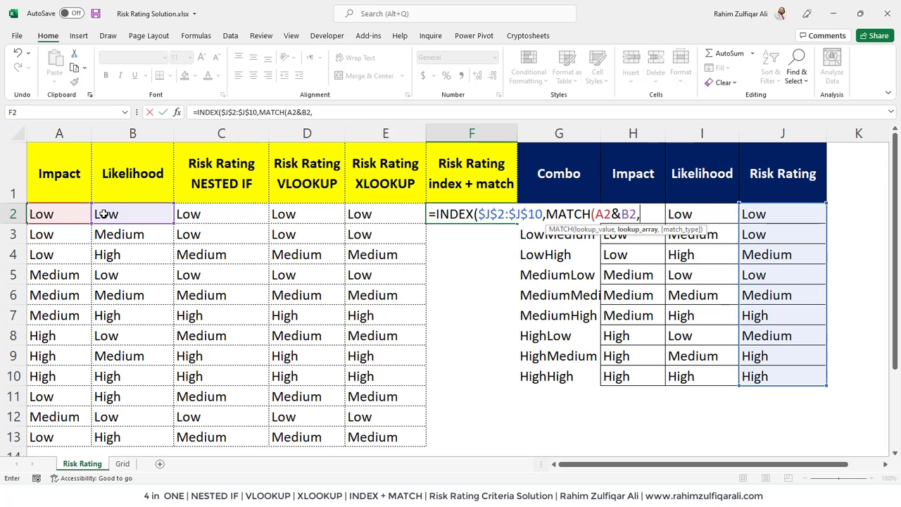
Step: Complete the F2 formula with the absolute Combo range $G$2:$G$10 as lookup array and 0 for an exact match
click(535, 259)
key(Up)
key(Up)
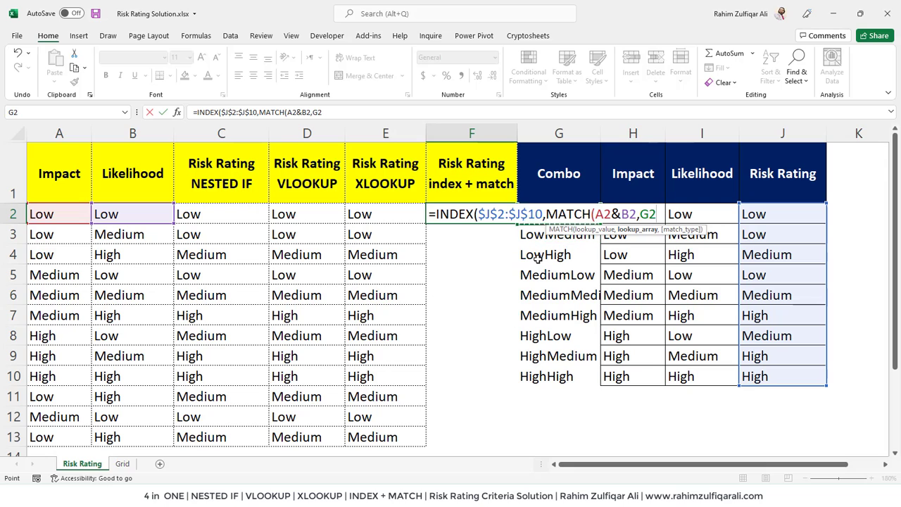
key(ctrl+shift+Down)
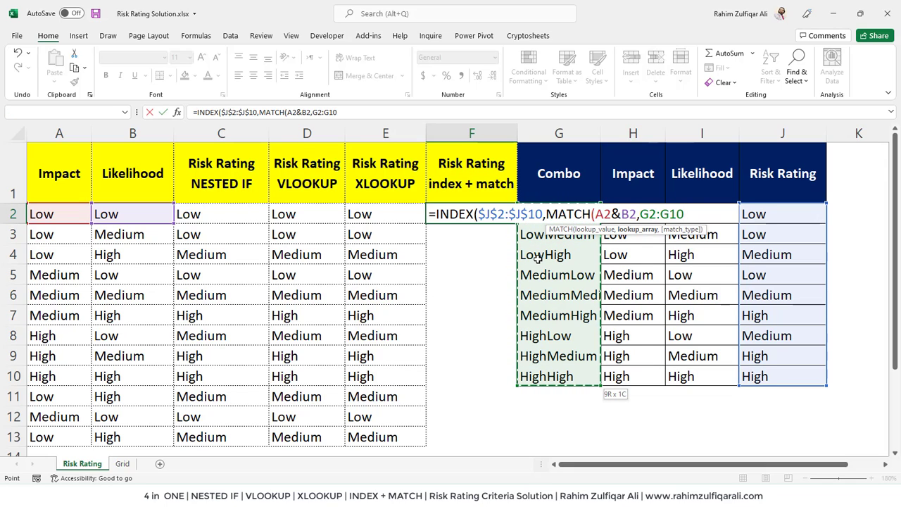
key(F4)
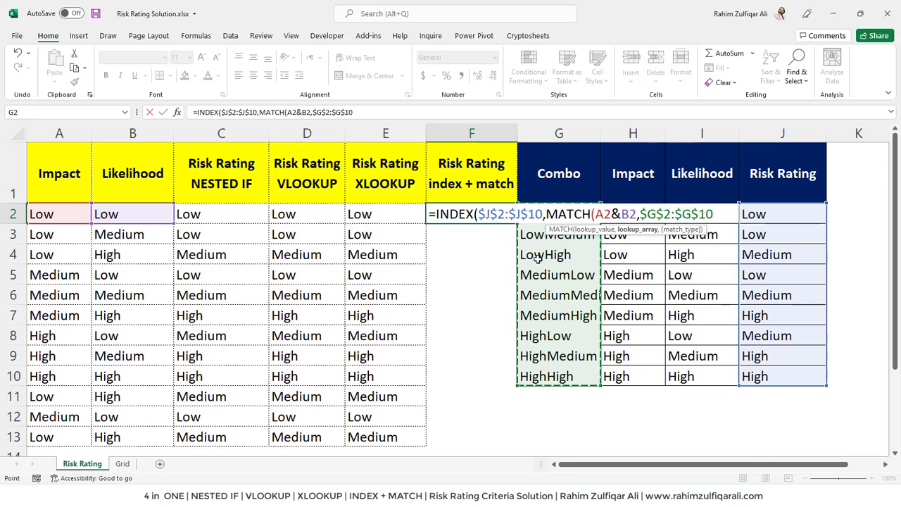
text(,)
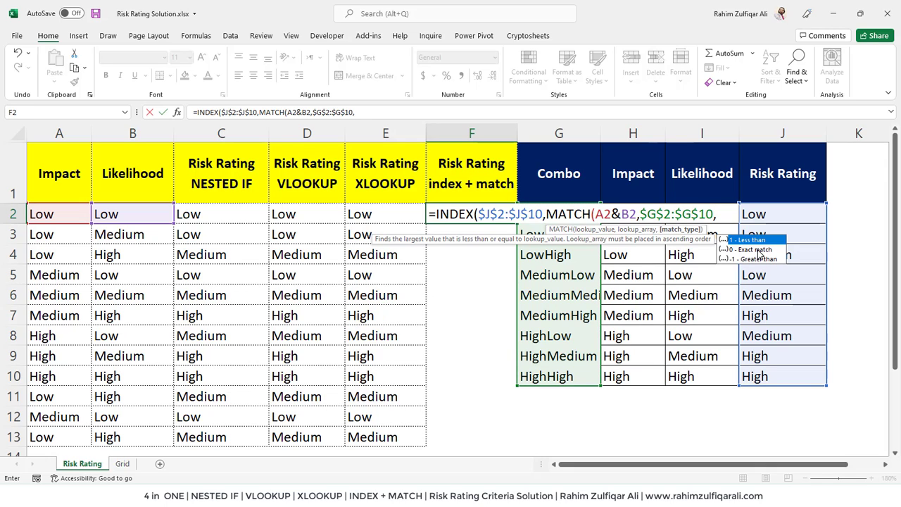
text(0)))
key(Return)
Step: Fill the INDEX and MATCH formula from F2 down through F13
click(458, 215)
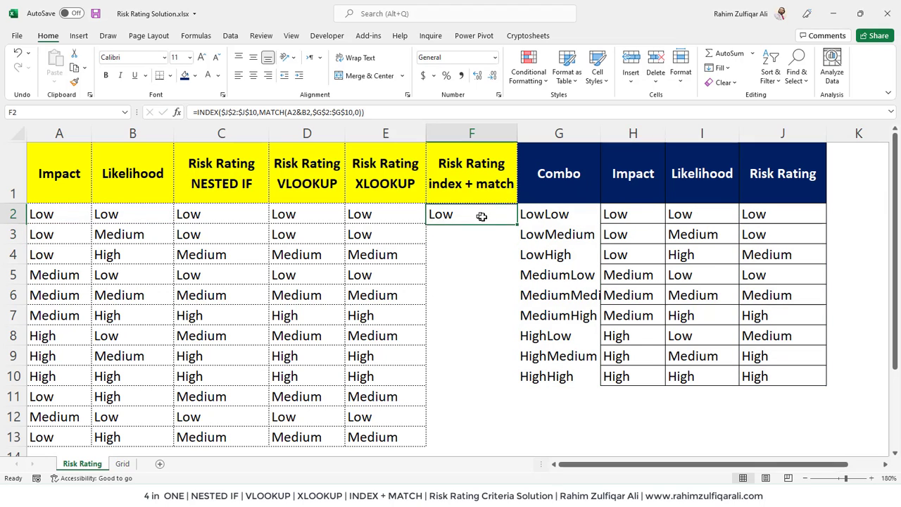
drag(516, 228, 499, 438)
click(479, 236)
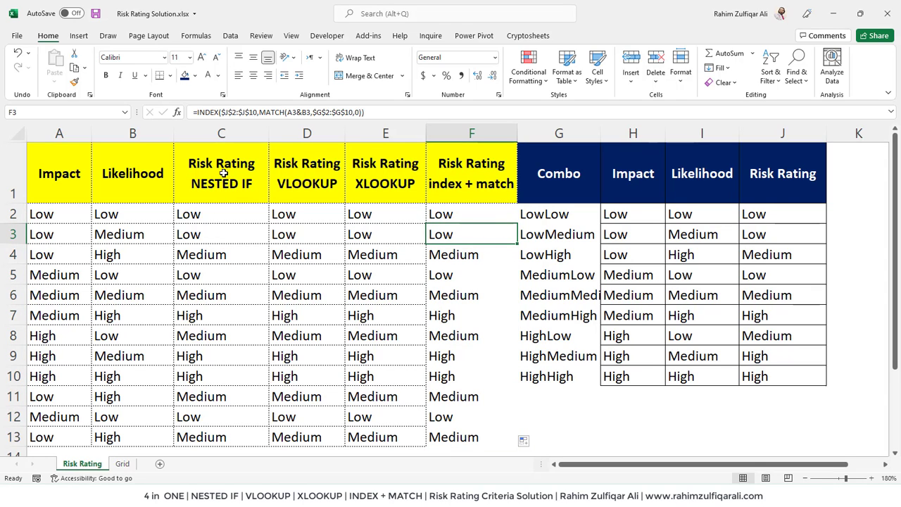
Step: Compare the four Risk Rating columns, the Combo lookup table and the Impact and Likelihood inputs
drag(222, 173, 469, 177)
drag(212, 221, 233, 437)
drag(302, 214, 380, 417)
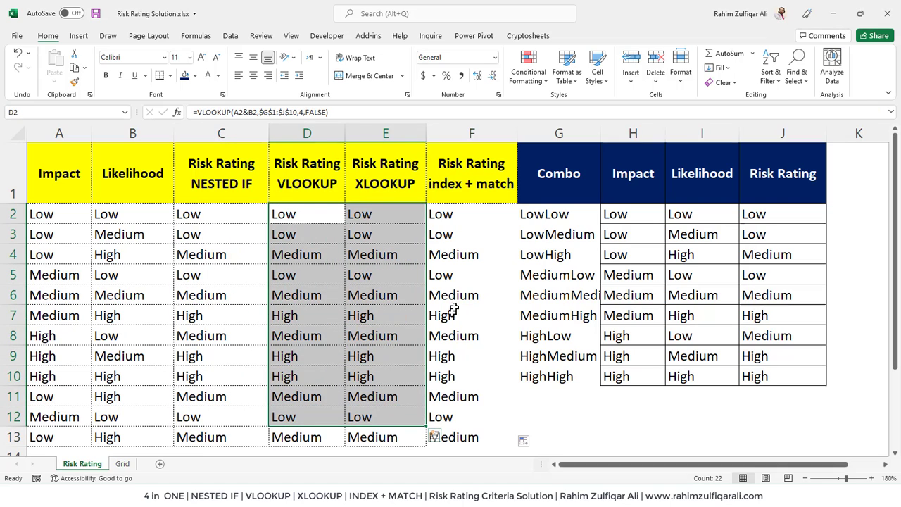
drag(595, 166, 768, 377)
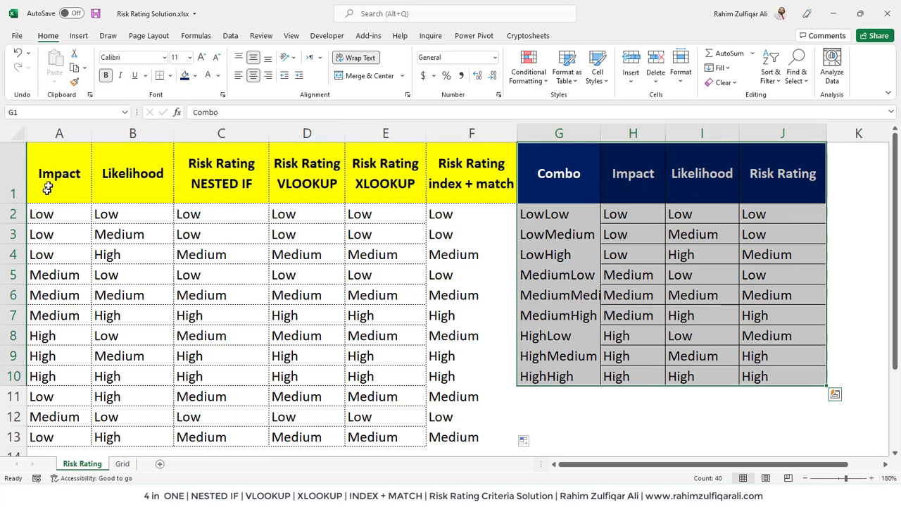
drag(47, 188, 121, 399)
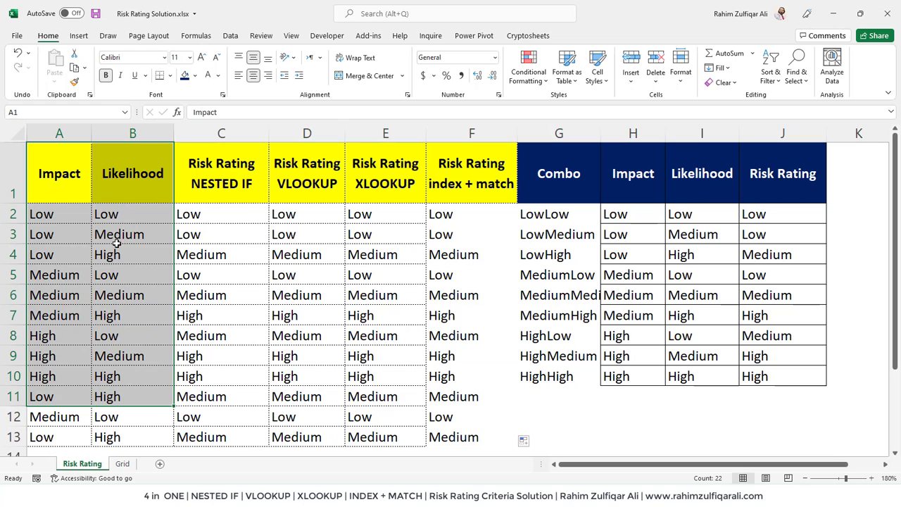
Step: Examine the nested IF, VLOOKUP, XLOOKUP and INDEX + MATCH formulas in C2 through F2, leaving each as it is
click(243, 212)
double_click(243, 211)
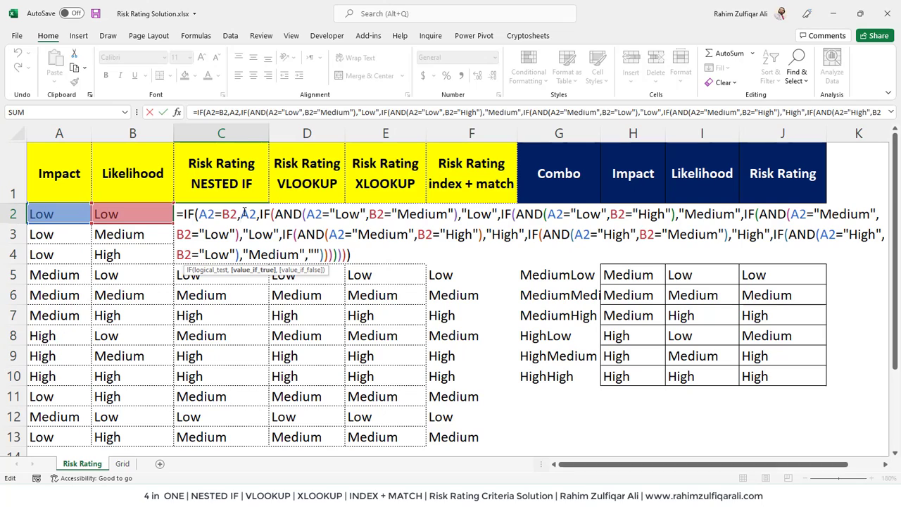
click(383, 252)
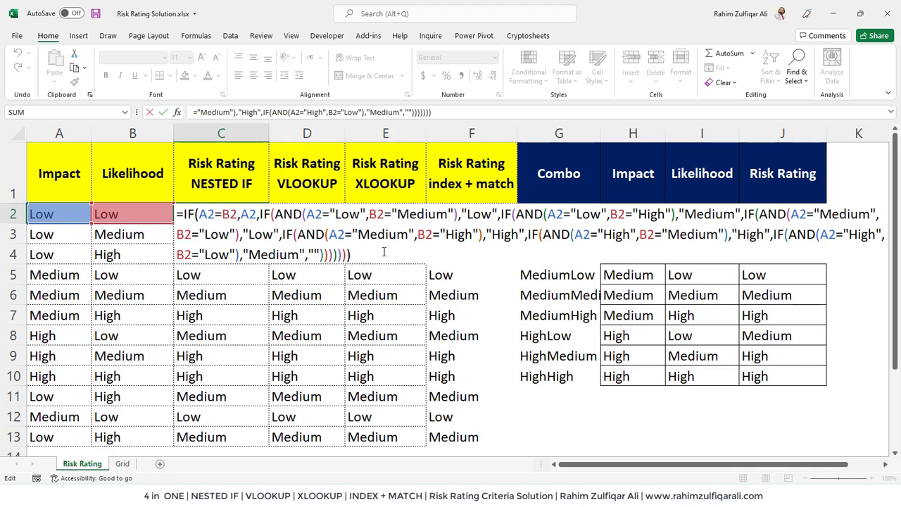
key(Escape)
double_click(288, 214)
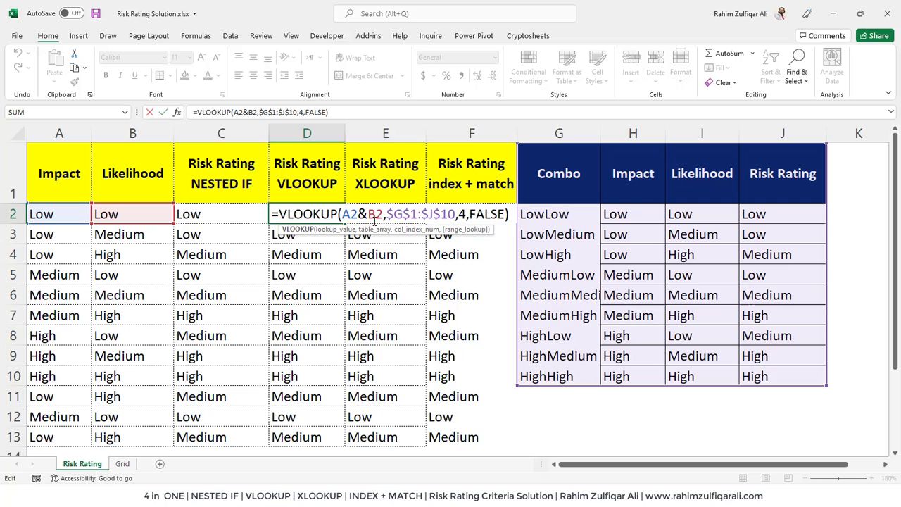
key(Escape)
double_click(381, 214)
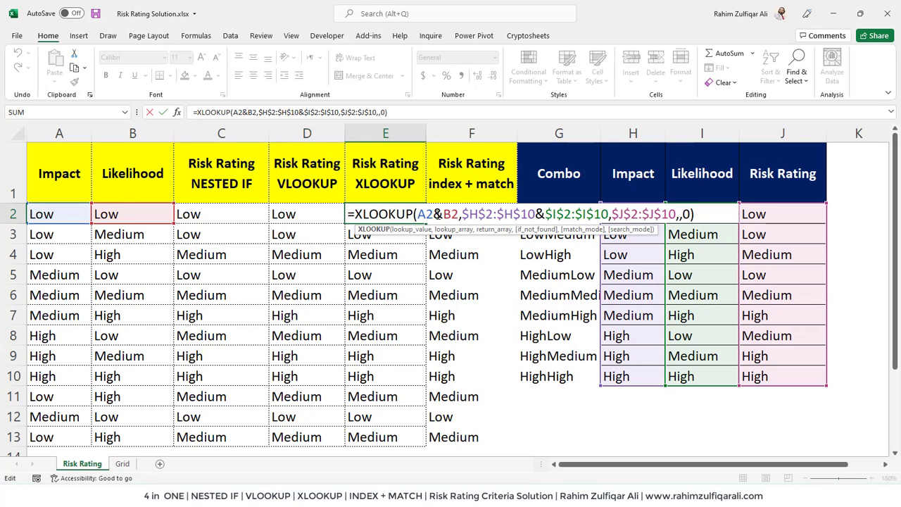
click(479, 215)
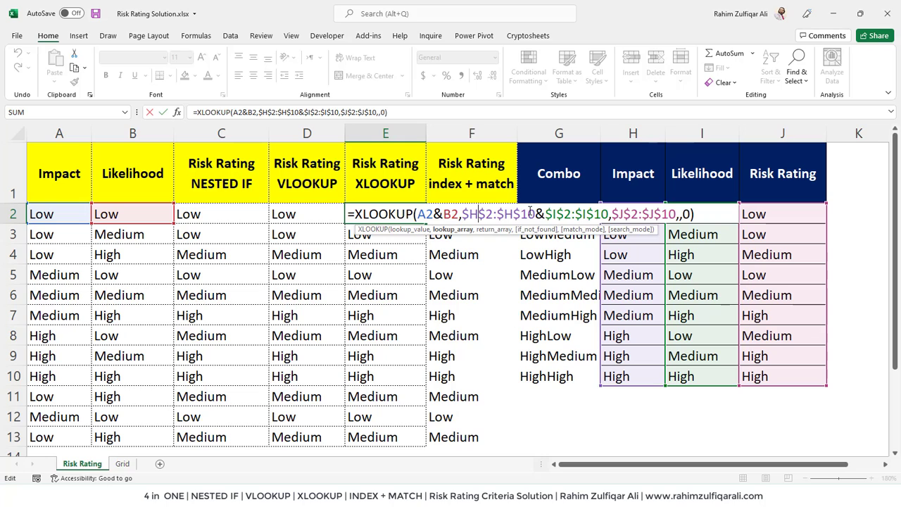
click(480, 215)
double_click(480, 214)
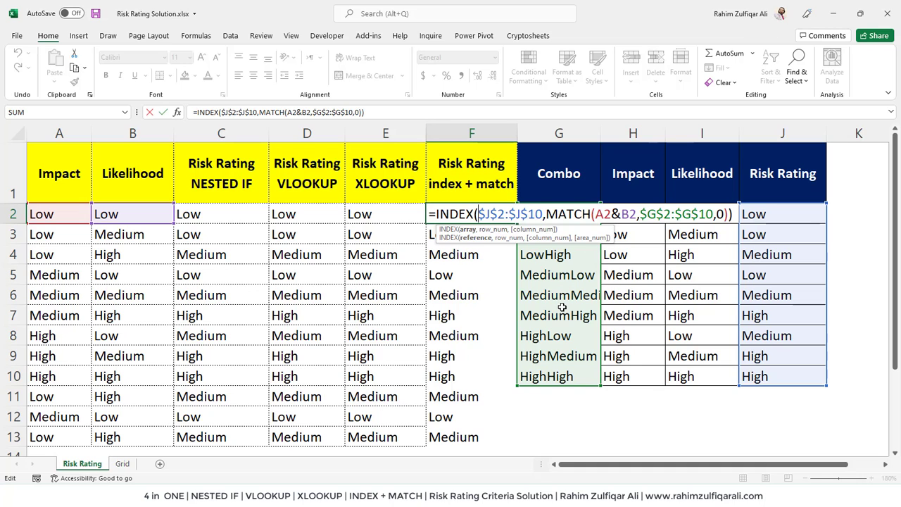
key(Escape)
Step: Review the four row 2 rating formulas once more in order, from nested IF in C2 to INDEX + MATCH in F2
double_click(215, 214)
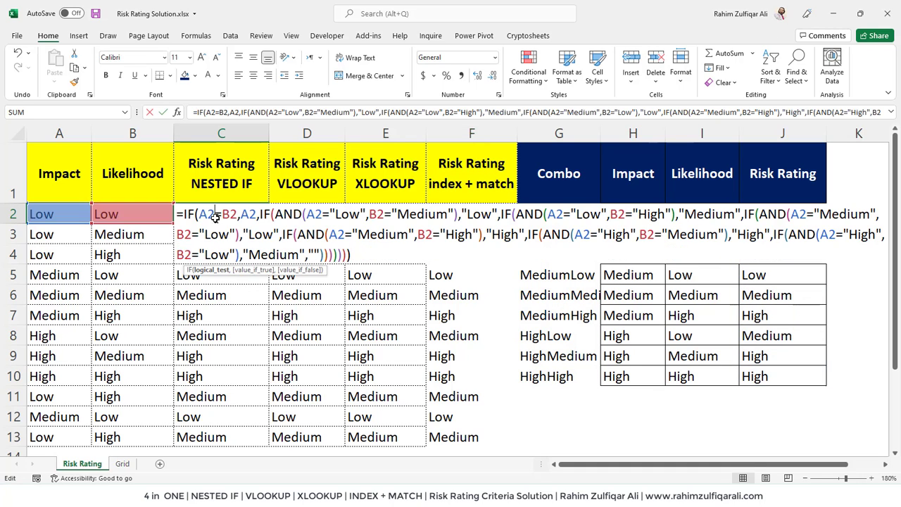
key(Escape)
double_click(312, 214)
key(Escape)
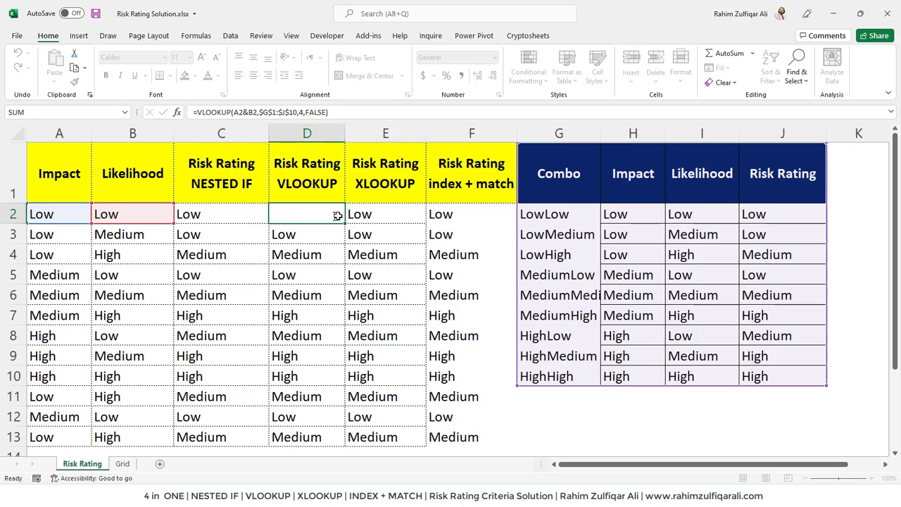
click(365, 215)
double_click(365, 214)
key(Escape)
double_click(459, 215)
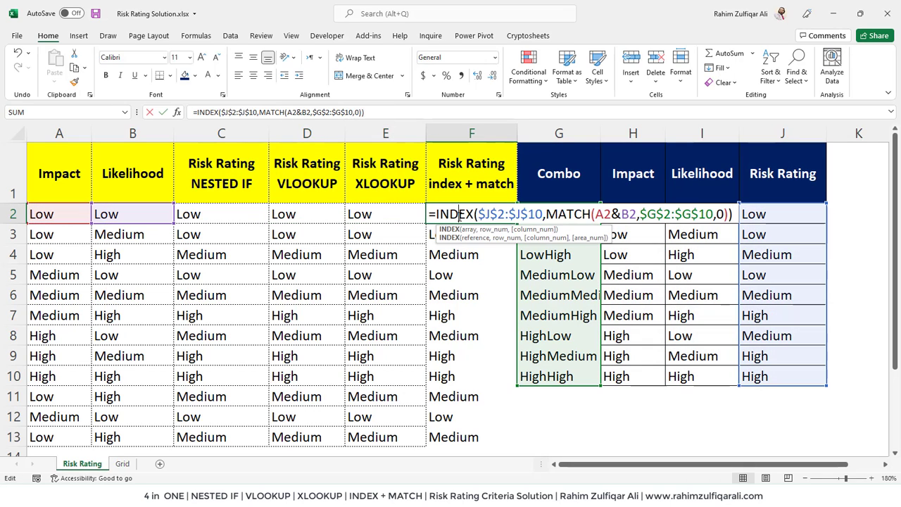
key(Escape)
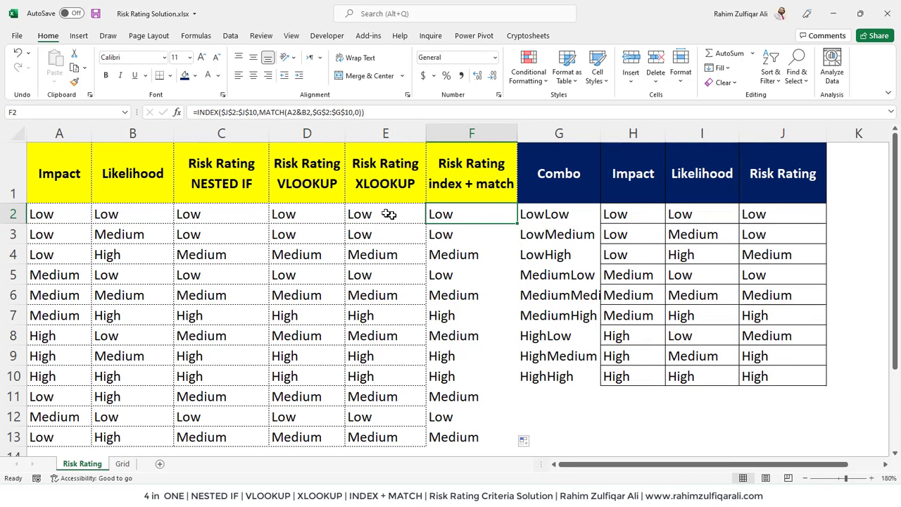
Step: Recheck the XLOOKUP formula in E2 and switch to YouTube to look over the Webinar # 33 page on XLOOKUP and LET
double_click(384, 214)
key(Escape)
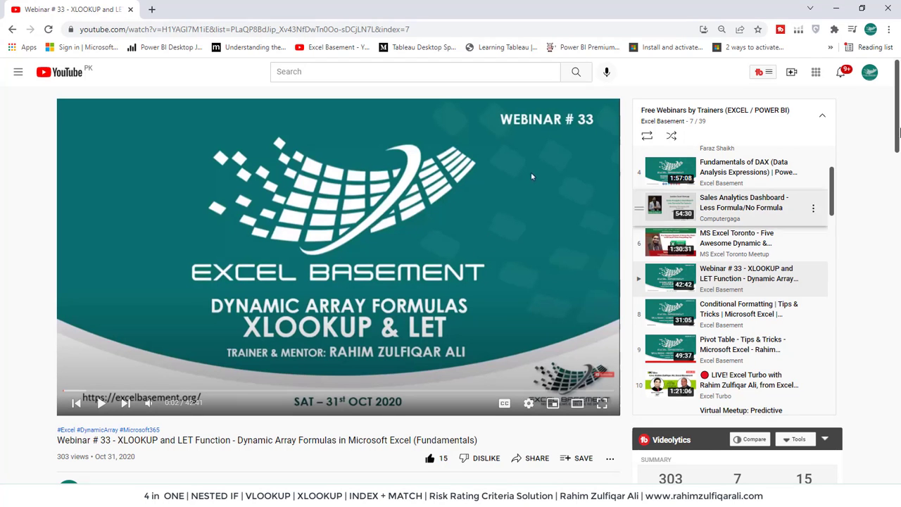
scroll(900, 123, down, 3)
scroll(900, 123, up, 3)
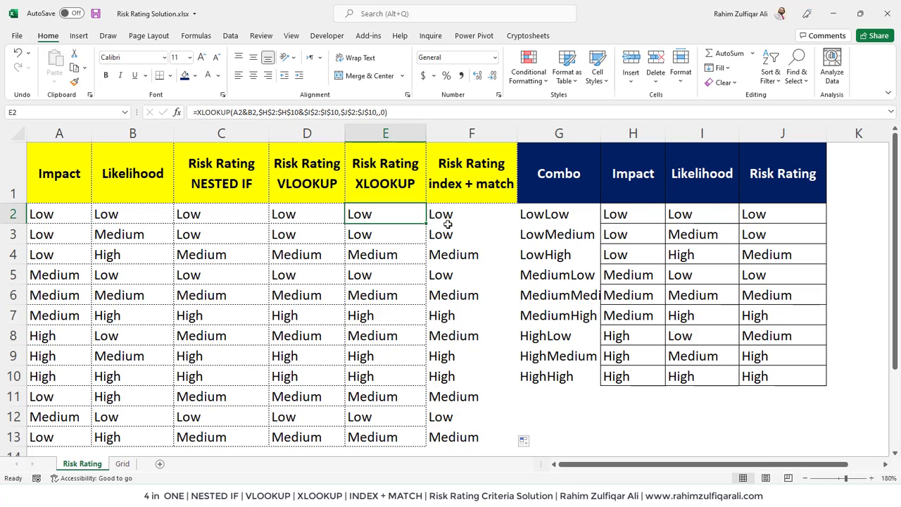
Step: Switch back to the Excel workbook and inspect the MATCH arguments within the F2 formula
double_click(448, 222)
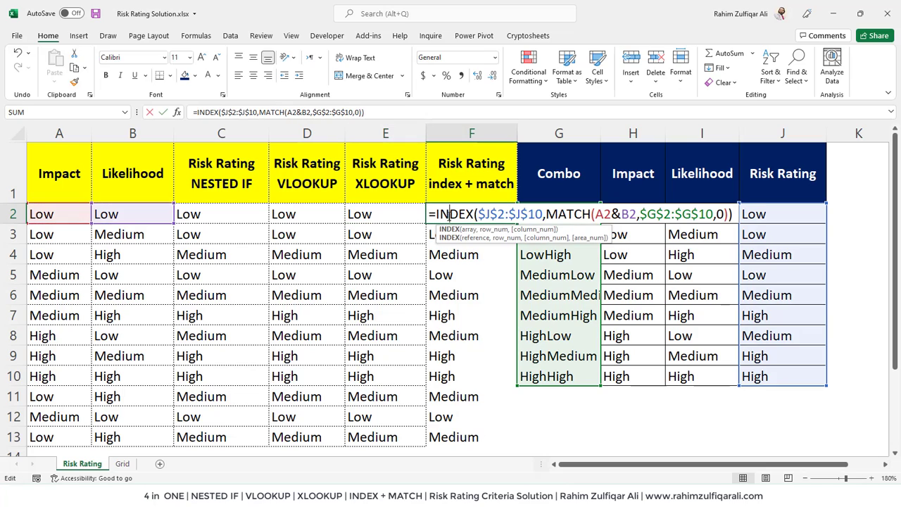
click(664, 214)
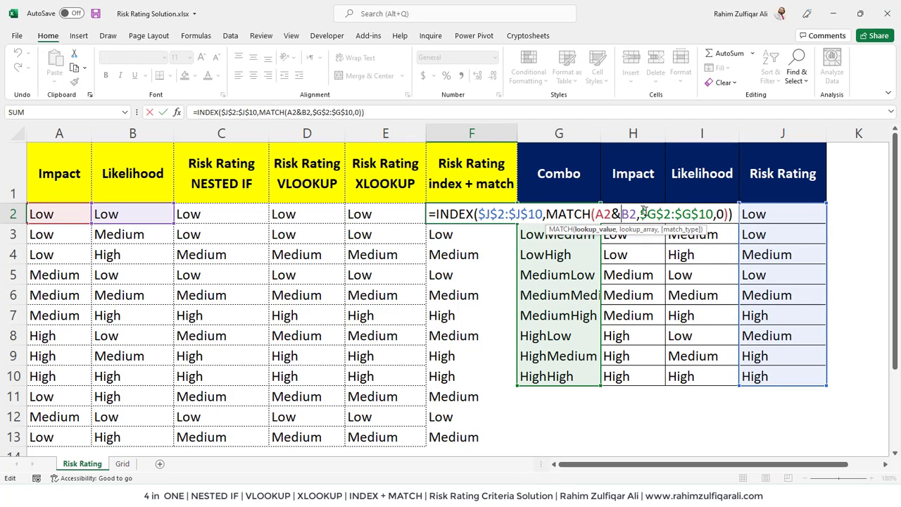